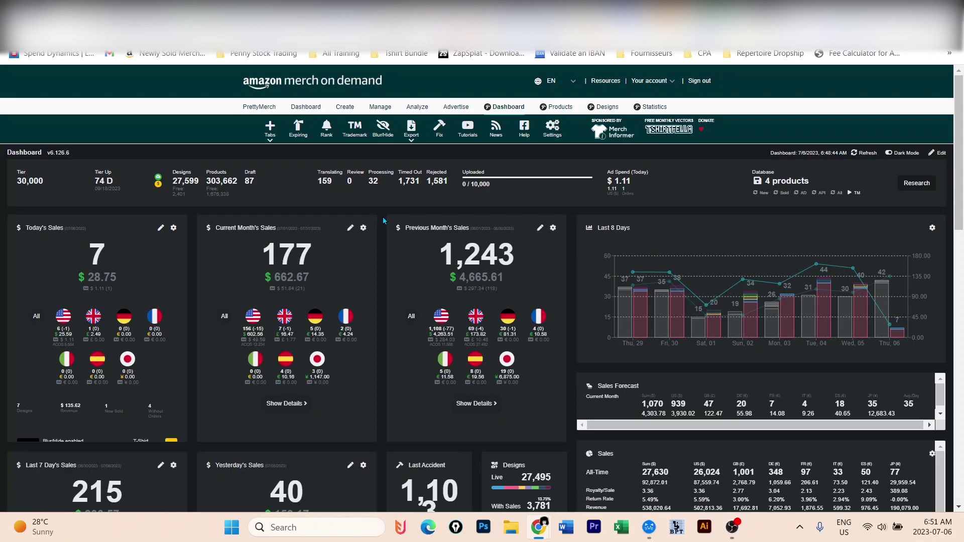
- Switch from the Merch dashboard to the Similarweb Explore tab
{"action": "key", "text": "ctrl+Tab"}
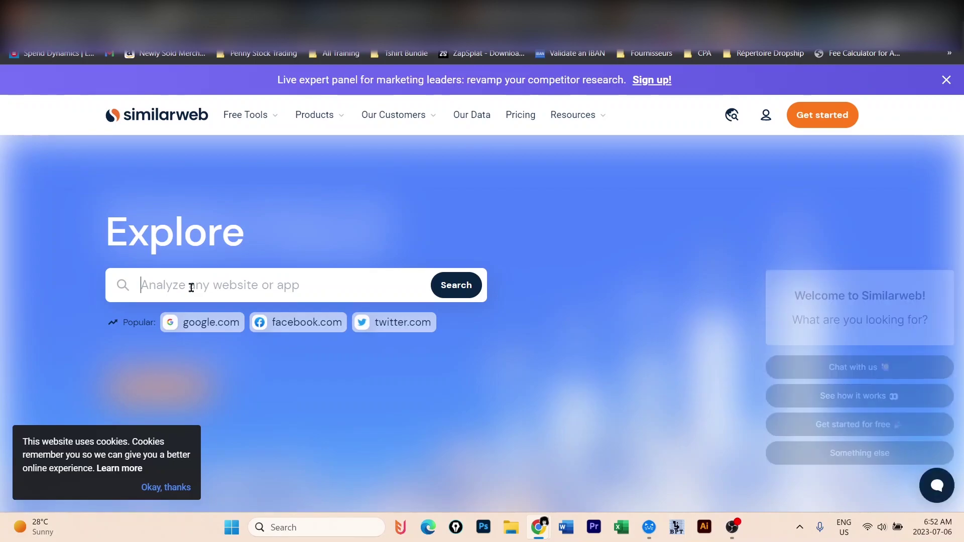
{"action": "type", "text": "etsy.com"}
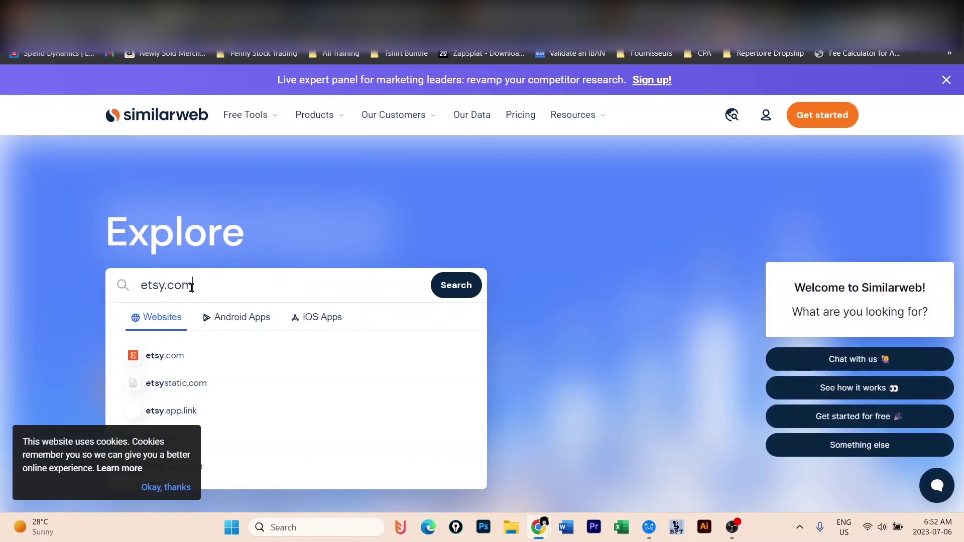
{"action": "key", "text": "Return"}
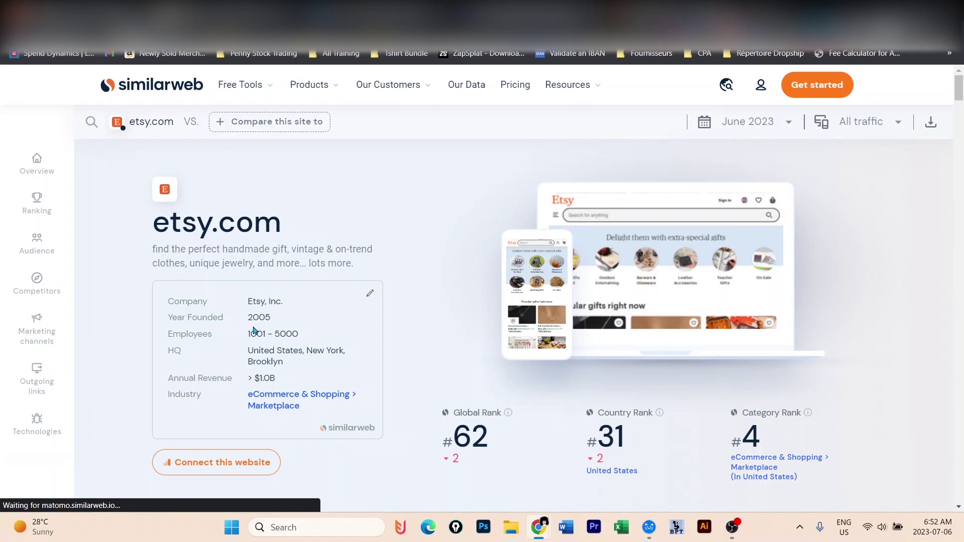
{"action": "scroll", "coordinate": [271, 334], "scroll_direction": "down", "scroll_amount": 4}
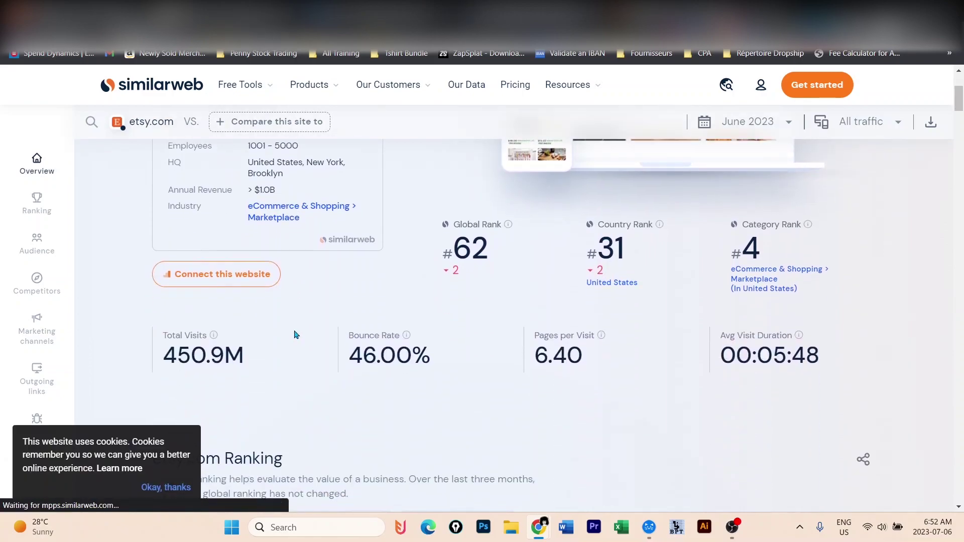
{"action": "scroll", "coordinate": [296, 334], "scroll_direction": "down", "scroll_amount": 1}
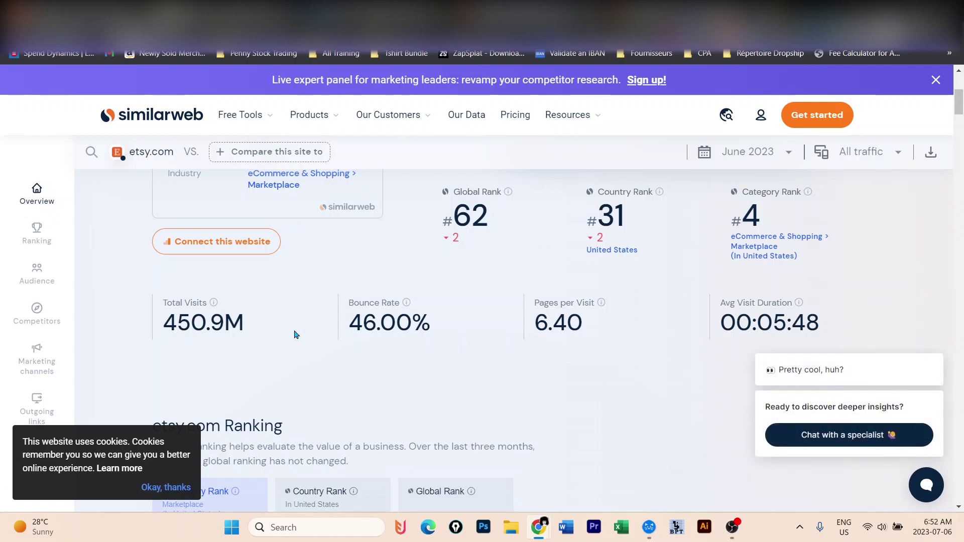
{"action": "key", "text": "alt+Left"}
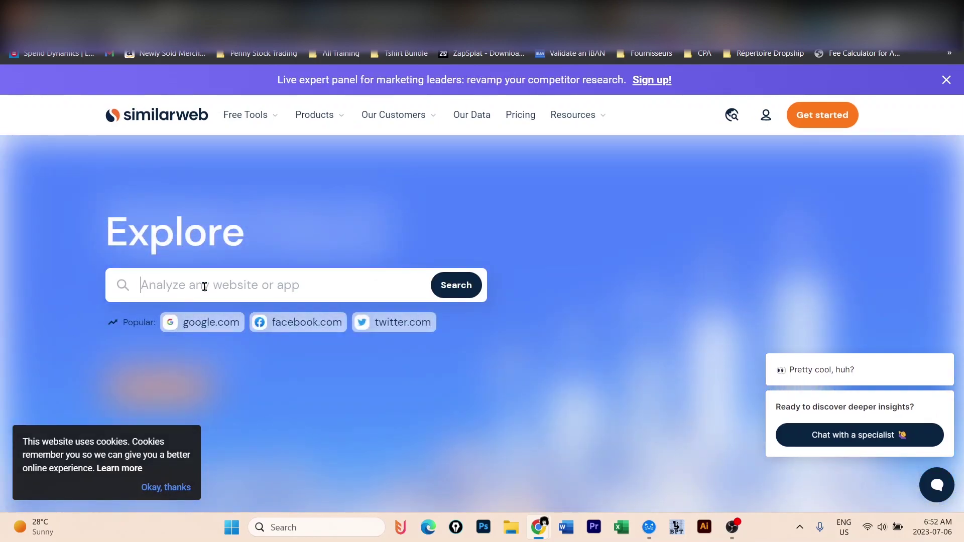
- Look up everbee.io on Similarweb and scroll through its ranks and visit figures
{"action": "type", "text": "ever"}
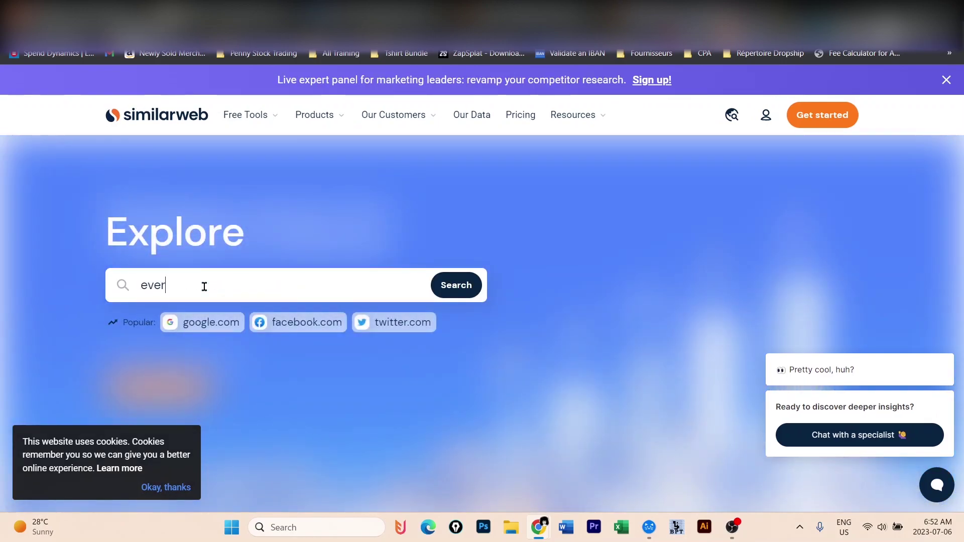
{"action": "type", "text": "bee.io"}
{"action": "left_click", "coordinate": [265, 341]}
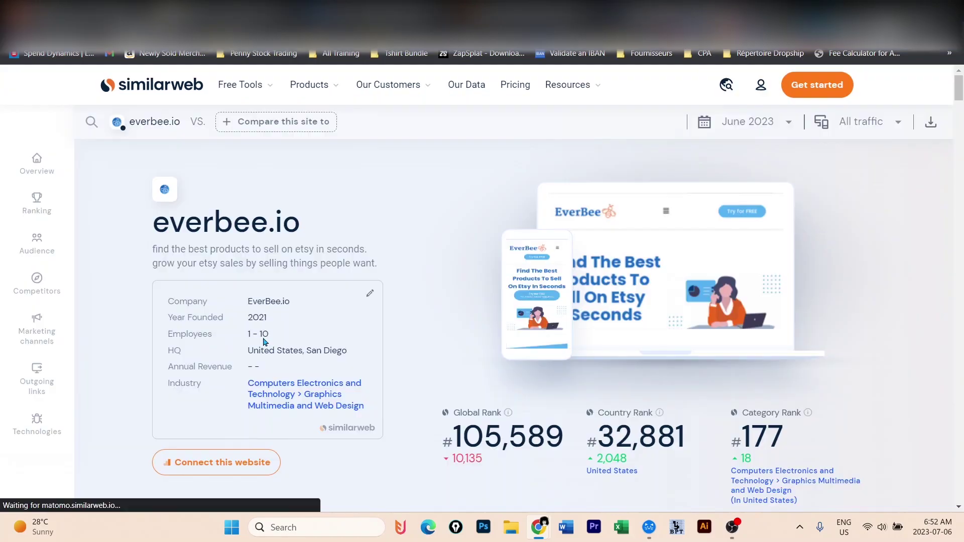
{"action": "scroll", "coordinate": [341, 359], "scroll_direction": "down", "scroll_amount": 4}
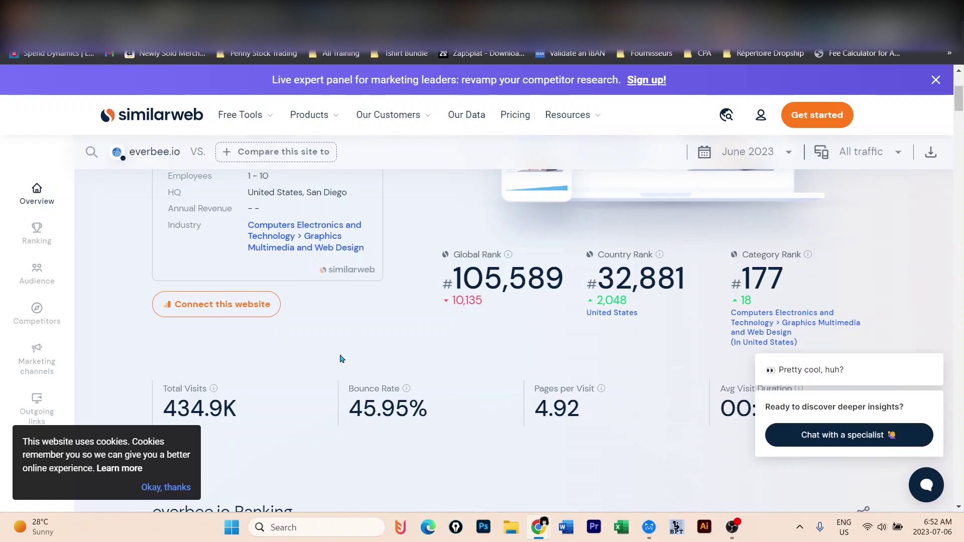
{"action": "scroll", "coordinate": [342, 358], "scroll_direction": "down", "scroll_amount": 8}
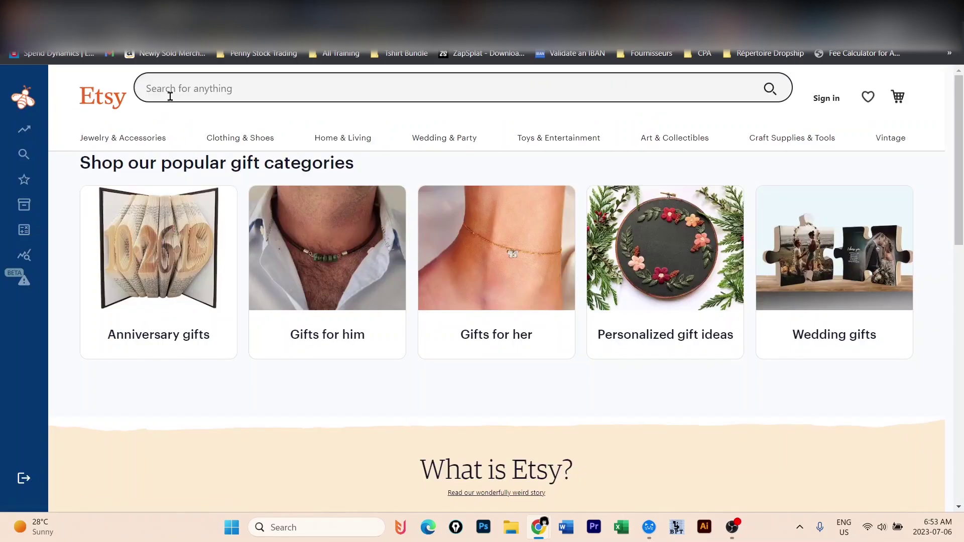
- Bring up the EverBee sidebar on the Etsy page
{"action": "mouse_move", "coordinate": [2, 183]}
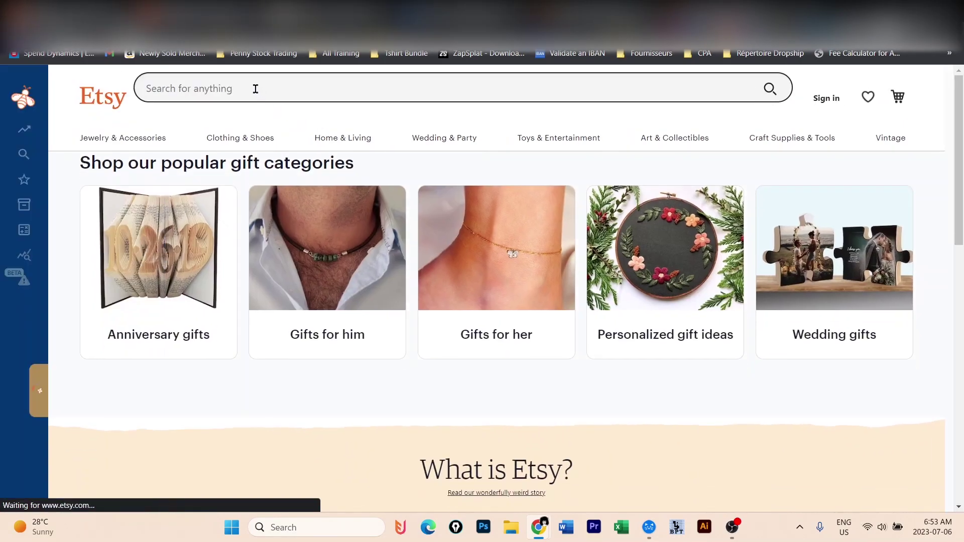
- Focus the Etsy search box, then bring the 'What is a Niche?' Word notes forward
{"action": "left_click", "coordinate": [197, 89]}
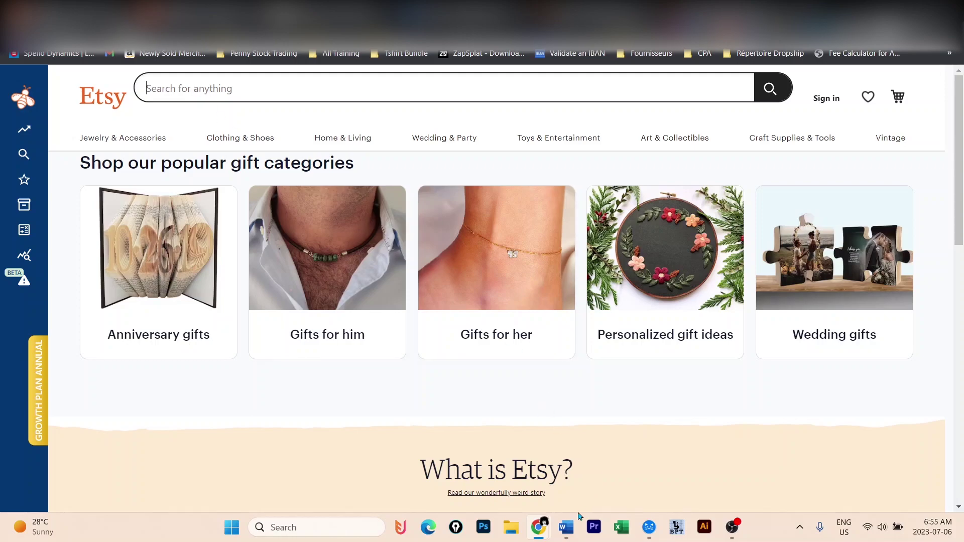
{"action": "left_click", "coordinate": [566, 527]}
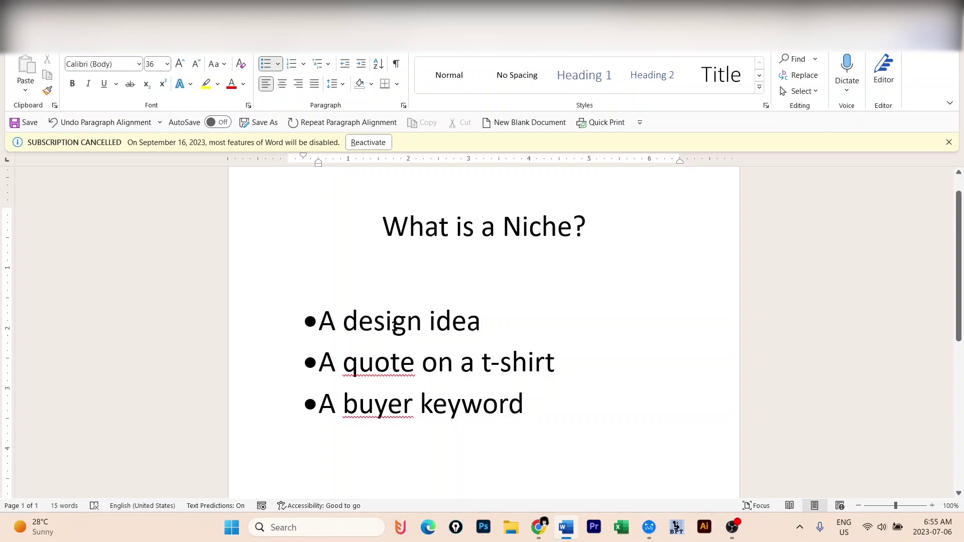
- Append ' (graphic)' to the 'A design idea' bullet
{"action": "type", "text": "(graphi"}
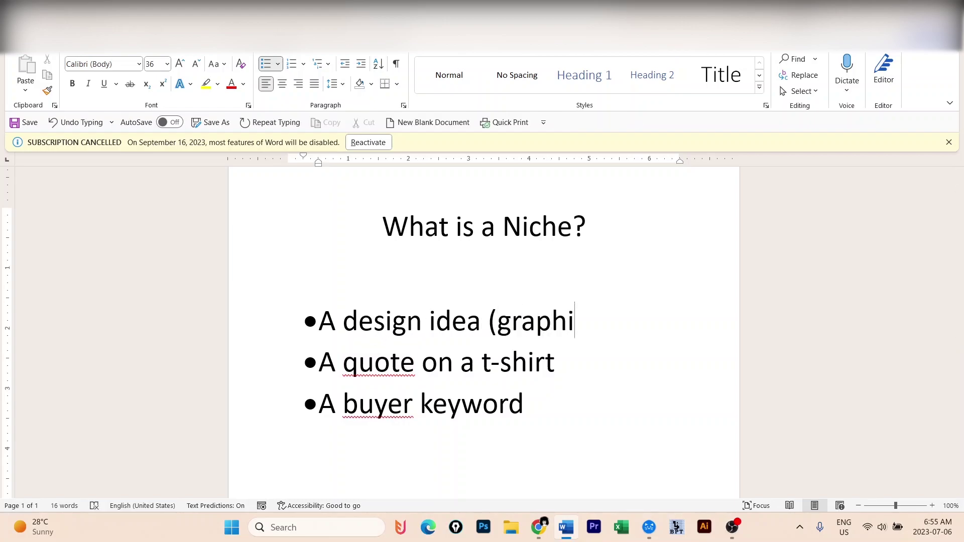
{"action": "type", "text": "c)"}
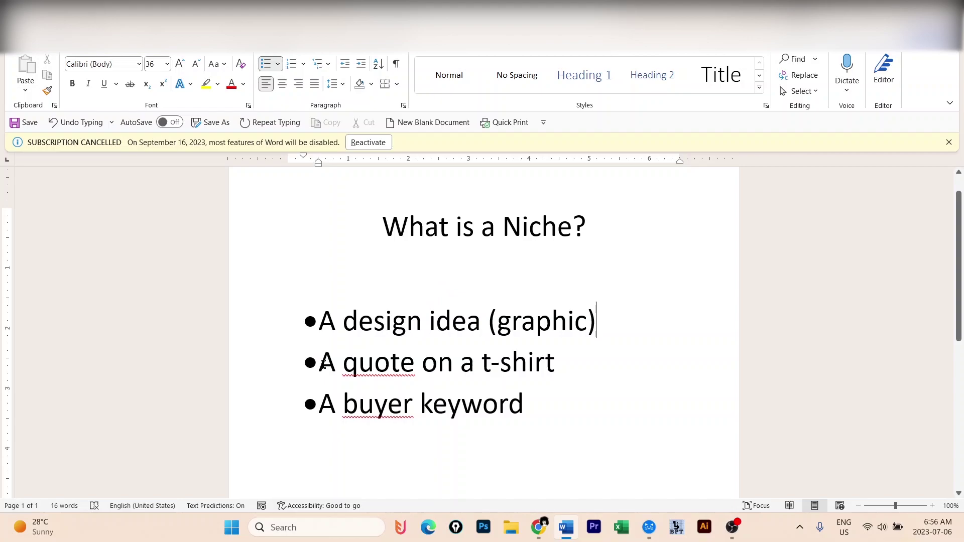
{"action": "left_click_drag", "start_coordinate": [327, 364], "coordinate": [613, 361]}
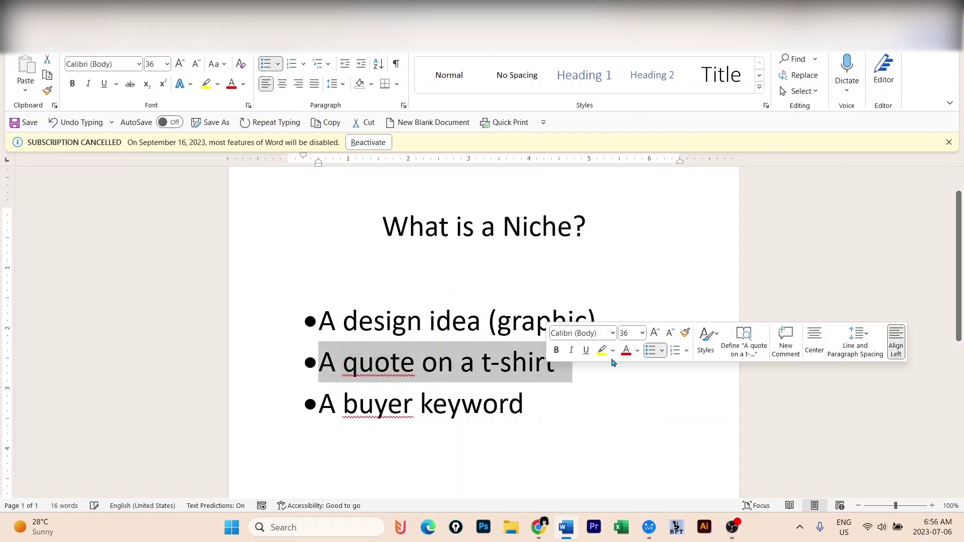
{"action": "left_click", "coordinate": [576, 271]}
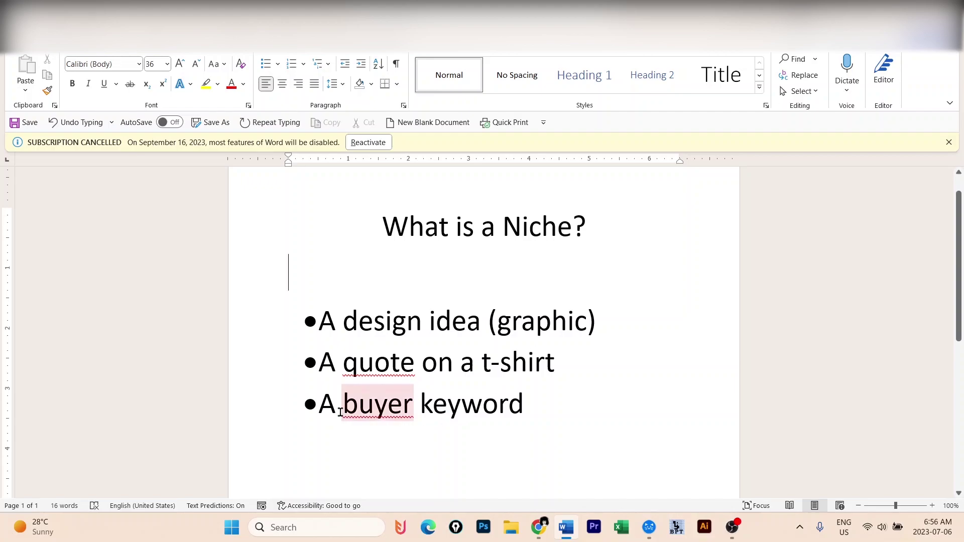
- Highlight the 'A buyer keyword' bullet in yellow, remove the blank line, and return to Etsy
{"action": "left_click_drag", "start_coordinate": [337, 406], "coordinate": [511, 408]}
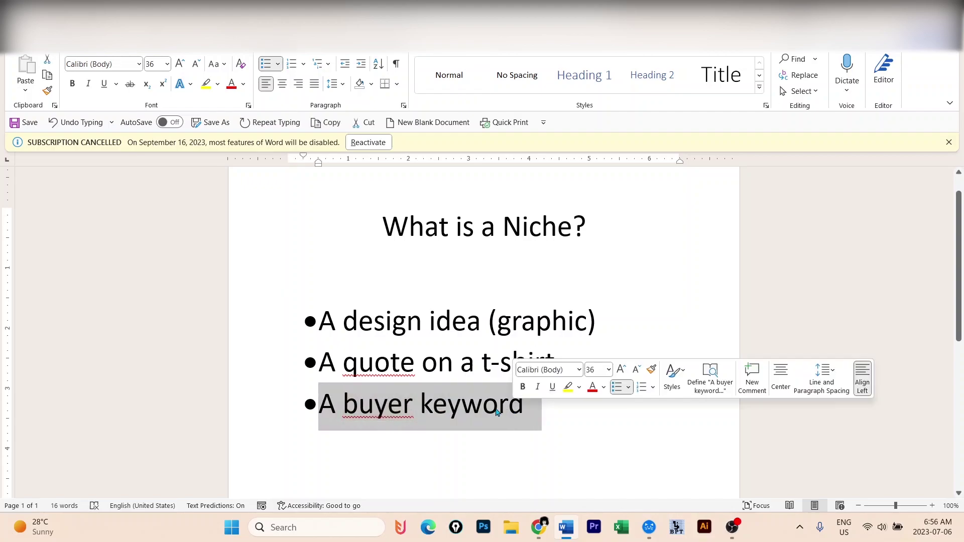
{"action": "left_click", "coordinate": [205, 84]}
{"action": "left_click", "coordinate": [595, 436]}
{"action": "key", "text": "BackSpace"}
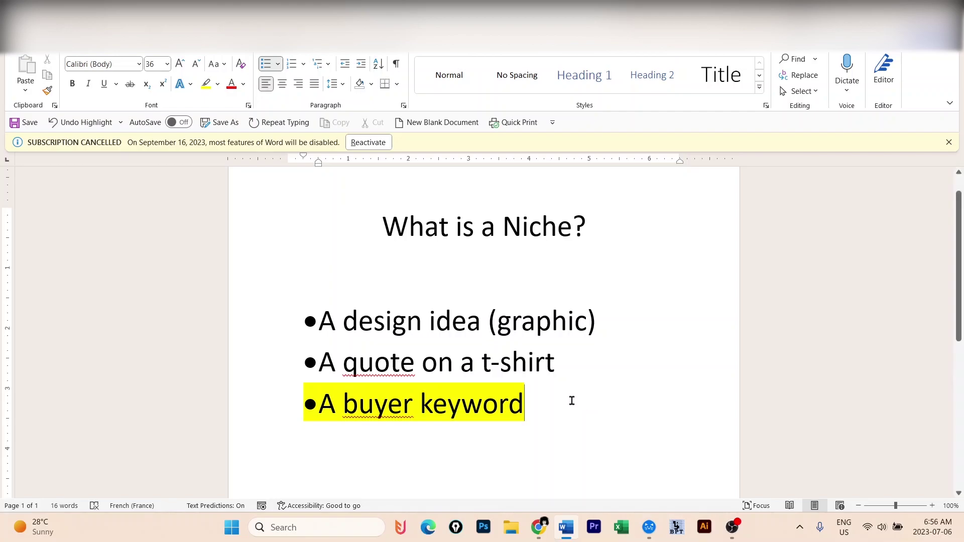
{"action": "key", "text": "alt+Tab"}
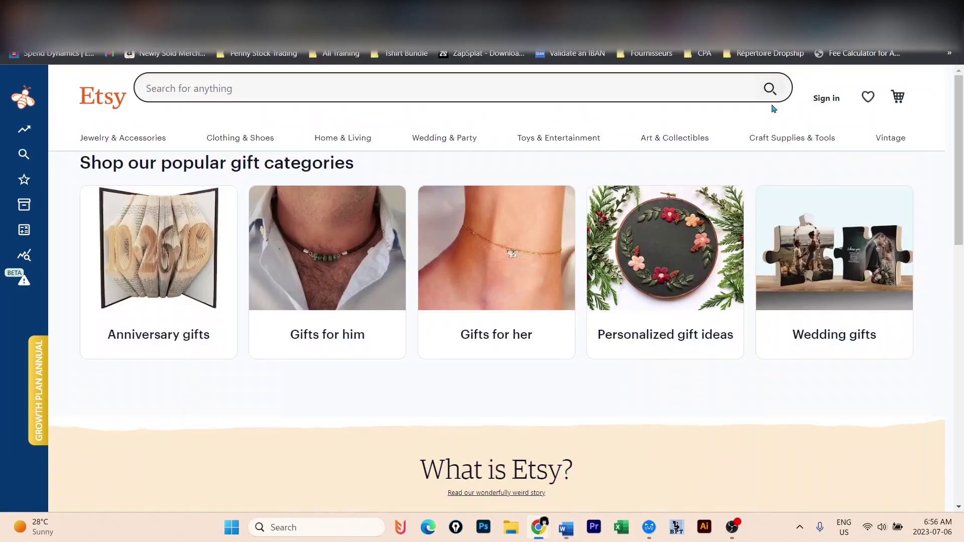
- Search Etsy for 'nurse t-shirt', which returns 60,234 results
{"action": "left_click", "coordinate": [203, 90]}
{"action": "type", "text": "nurse "}
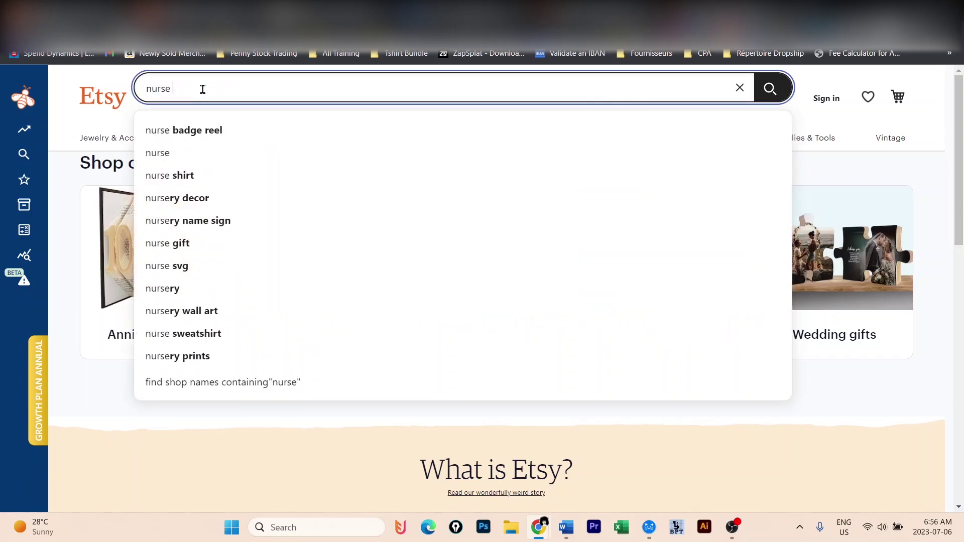
{"action": "type", "text": "s"}
{"action": "key", "text": "BackSpace"}
{"action": "type", "text": "t-"}
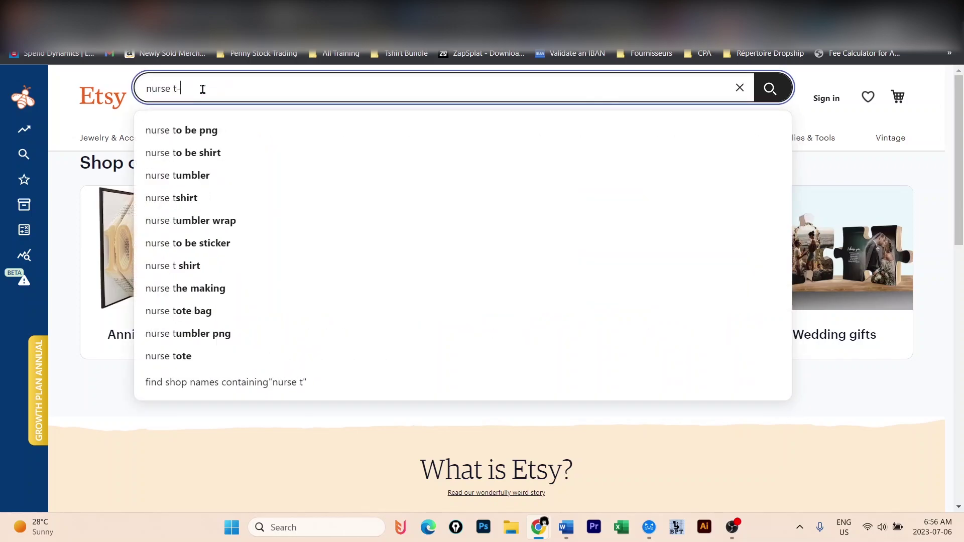
{"action": "type", "text": "shirt"}
{"action": "key", "text": "Return"}
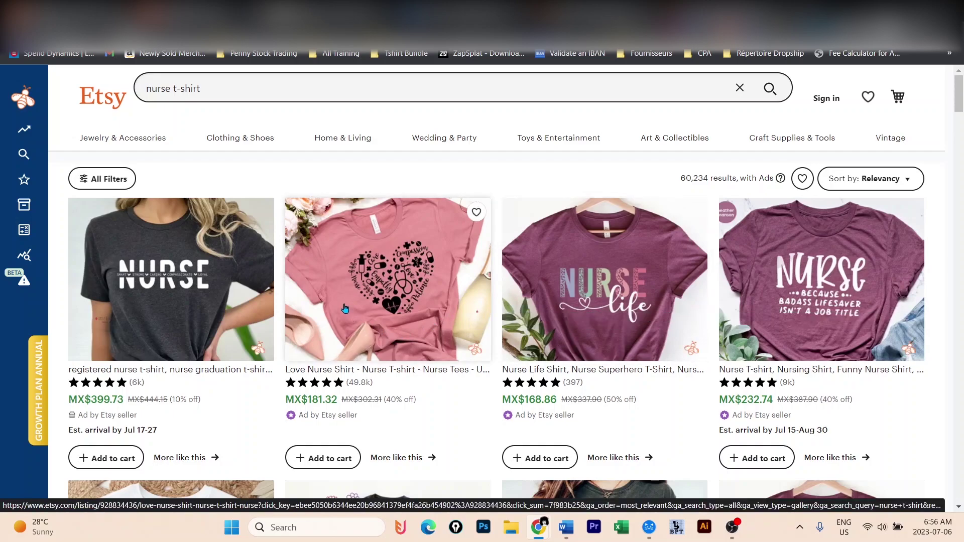
{"action": "scroll", "coordinate": [359, 308], "scroll_direction": "down", "scroll_amount": 1}
{"action": "scroll", "coordinate": [362, 311], "scroll_direction": "up", "scroll_amount": 1}
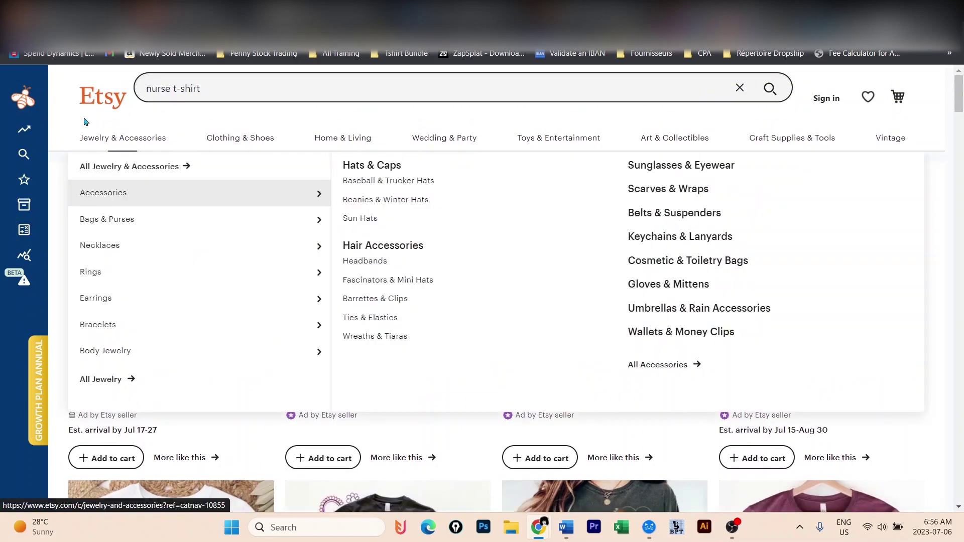
{"action": "mouse_move", "coordinate": [30, 90]}
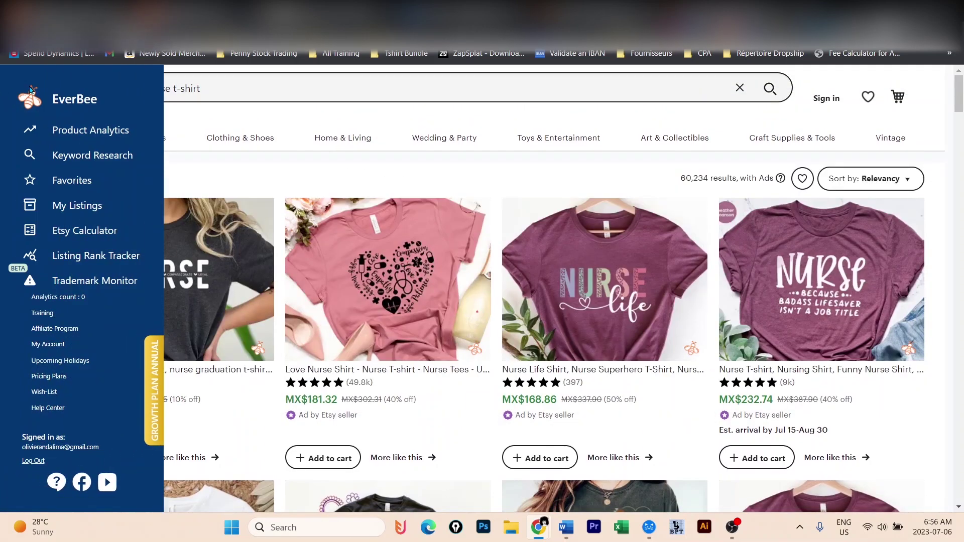
- Open EverBee Product Analytics for the nurse t-shirt results, sorted by monthly sales, highest first
{"action": "left_click", "coordinate": [78, 131]}
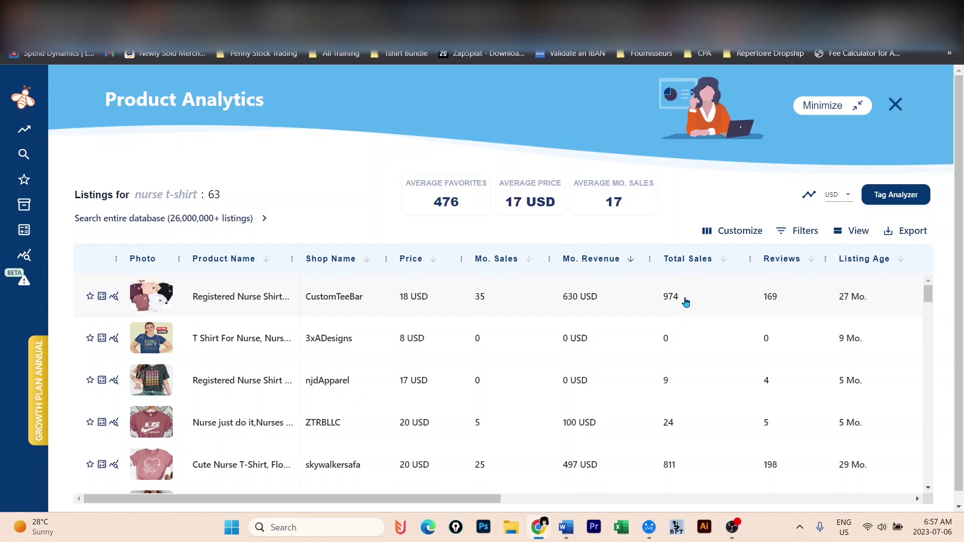
{"action": "left_click", "coordinate": [528, 260]}
{"action": "left_click", "coordinate": [528, 260]}
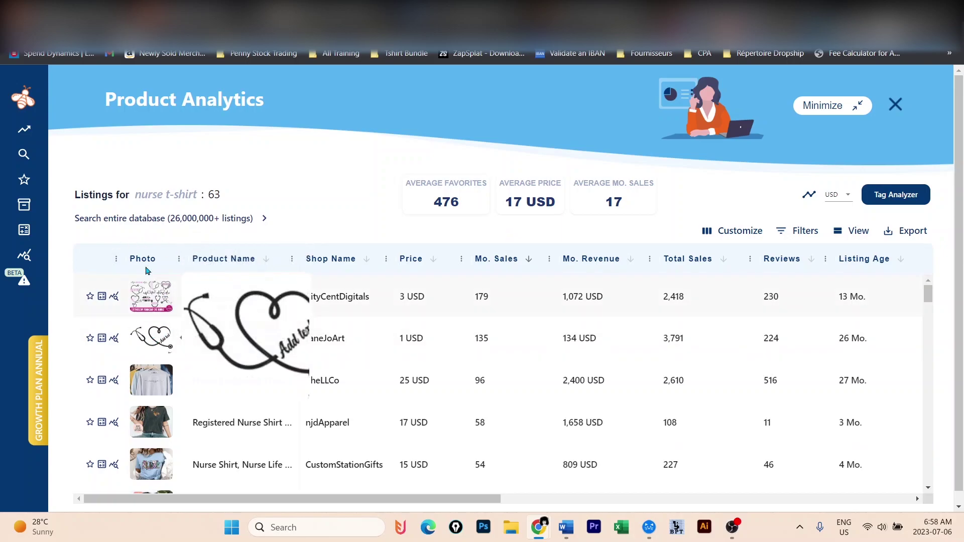
- Open the Listing Details for njdApparel's Registered Nurse Shirt
{"action": "mouse_move", "coordinate": [122, 341]}
{"action": "scroll", "coordinate": [252, 338], "scroll_direction": "down", "scroll_amount": 2}
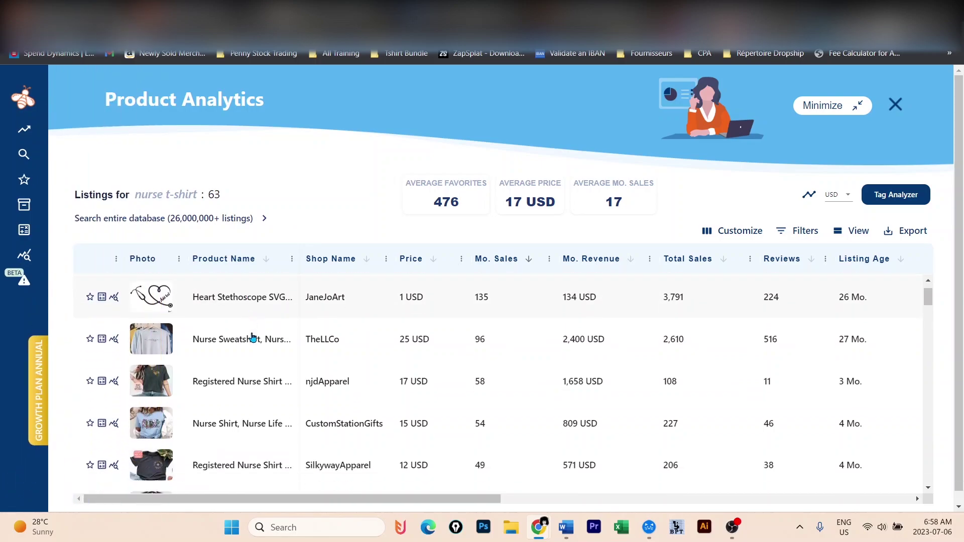
{"action": "mouse_move", "coordinate": [154, 357]}
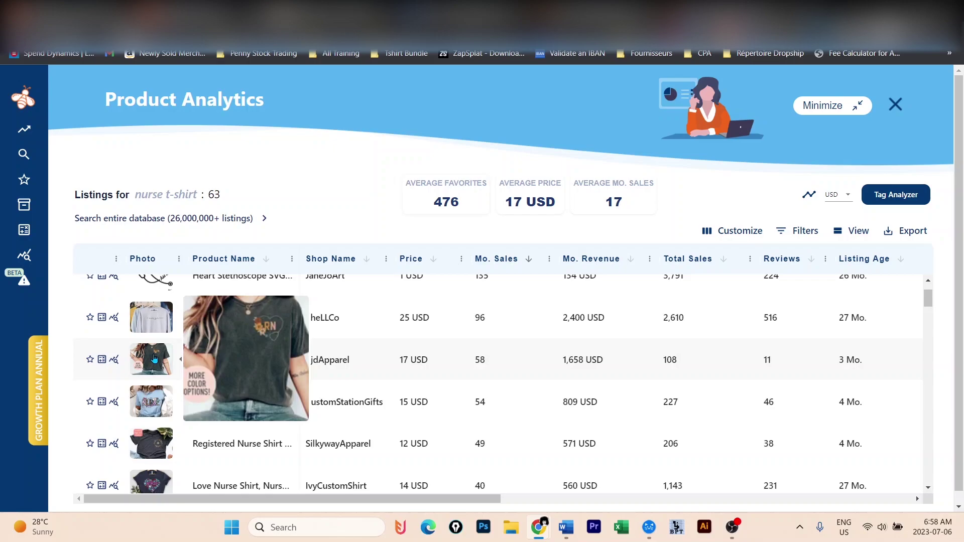
{"action": "left_click", "coordinate": [154, 357]}
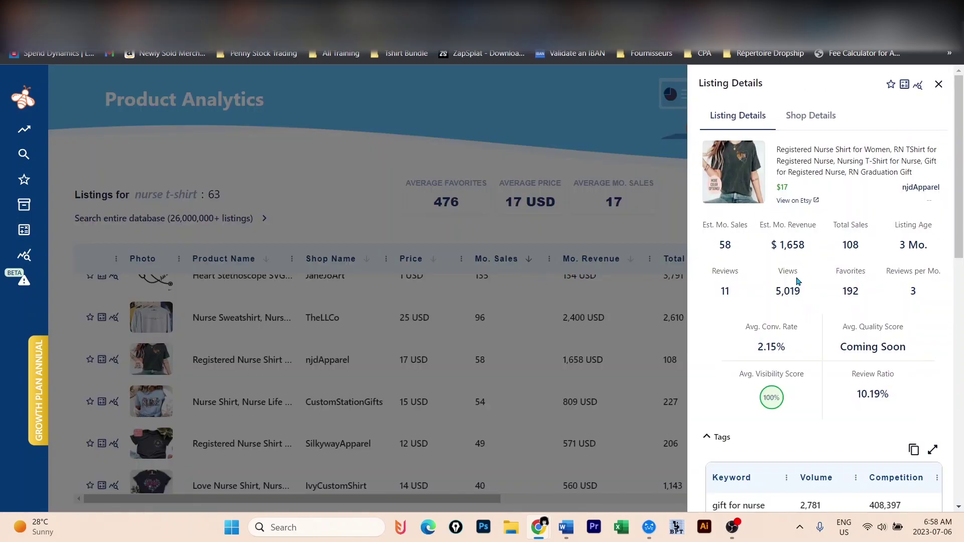
- Review the Registered Nurse Shirt's tag keywords, then close its details panel
{"action": "mouse_move", "coordinate": [791, 268]}
{"action": "scroll", "coordinate": [783, 301], "scroll_direction": "down", "scroll_amount": 5}
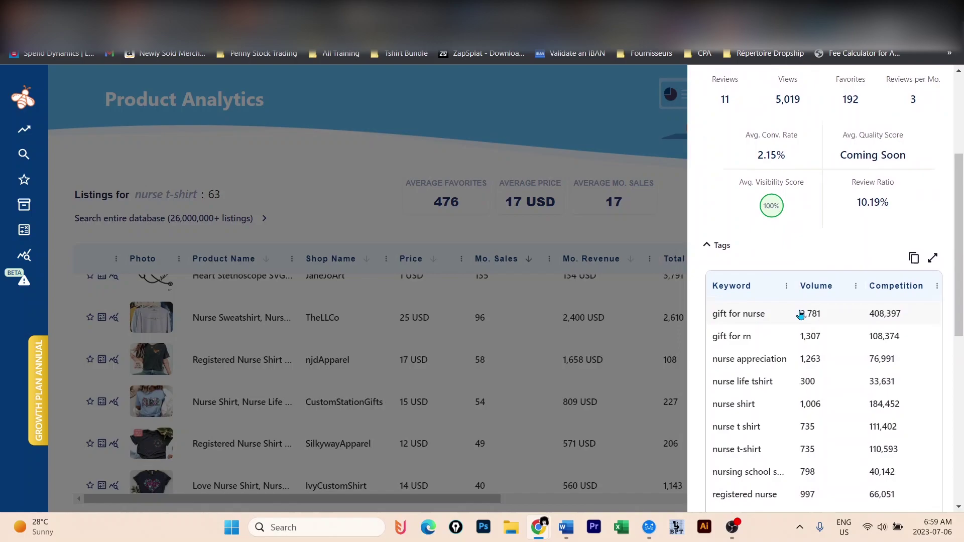
{"action": "scroll", "coordinate": [794, 319], "scroll_direction": "down", "scroll_amount": 1}
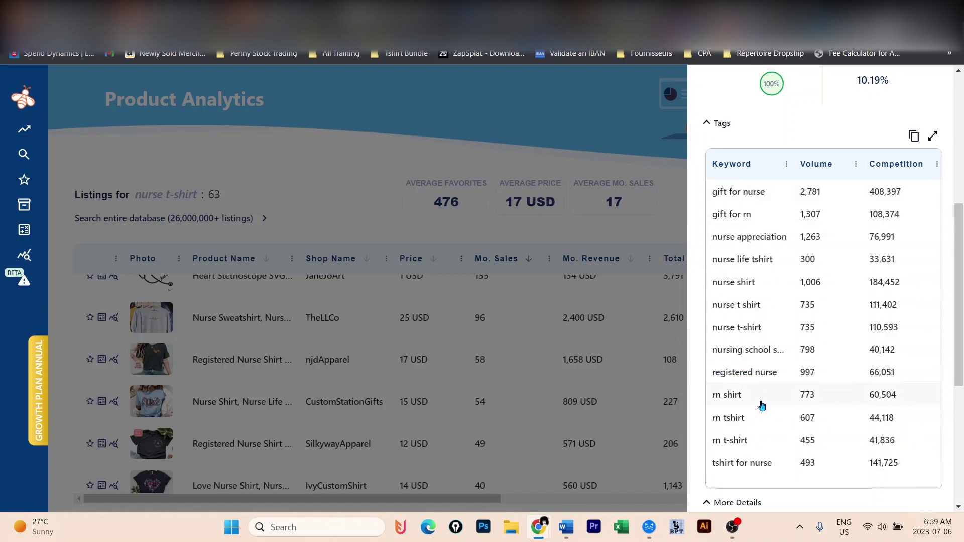
{"action": "left_click", "coordinate": [359, 179]}
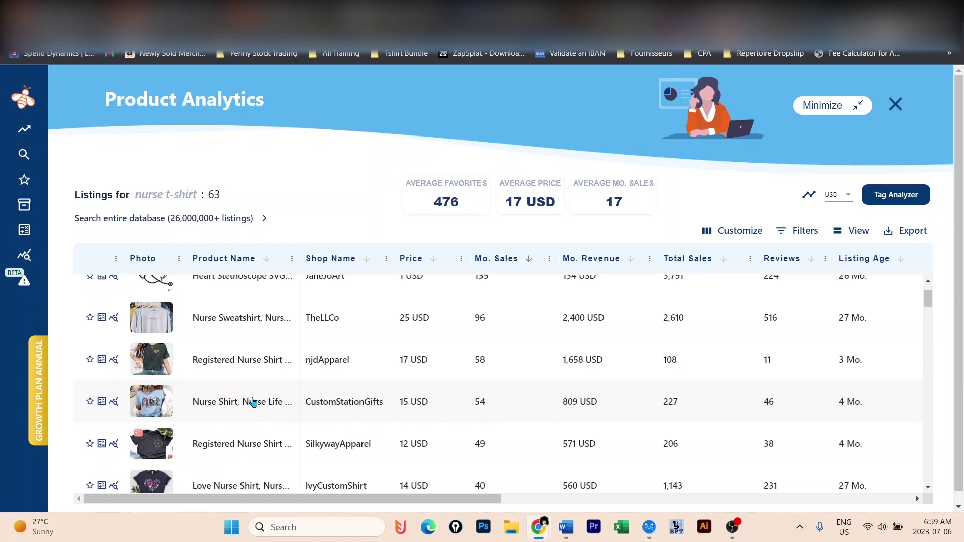
{"action": "left_click", "coordinate": [227, 405]}
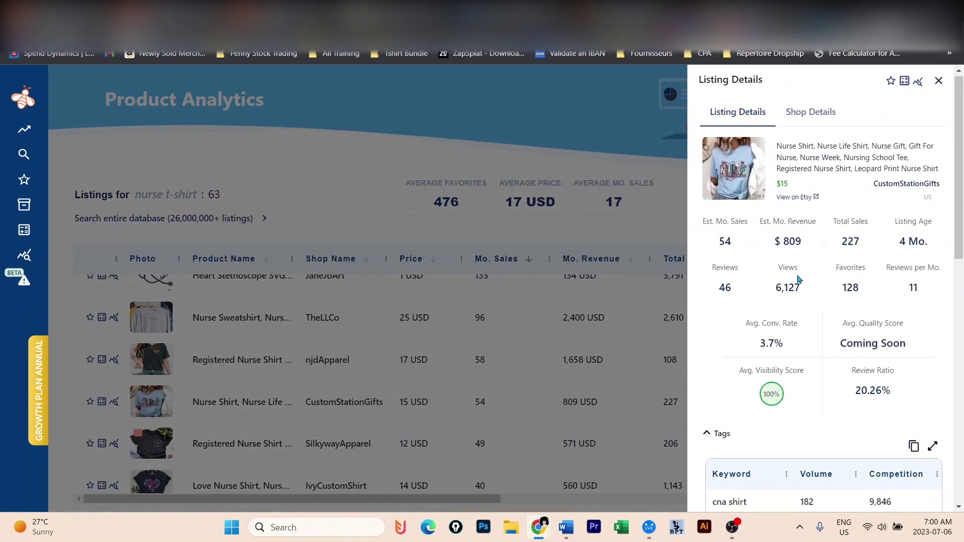
{"action": "scroll", "coordinate": [715, 252], "scroll_direction": "down", "scroll_amount": 5}
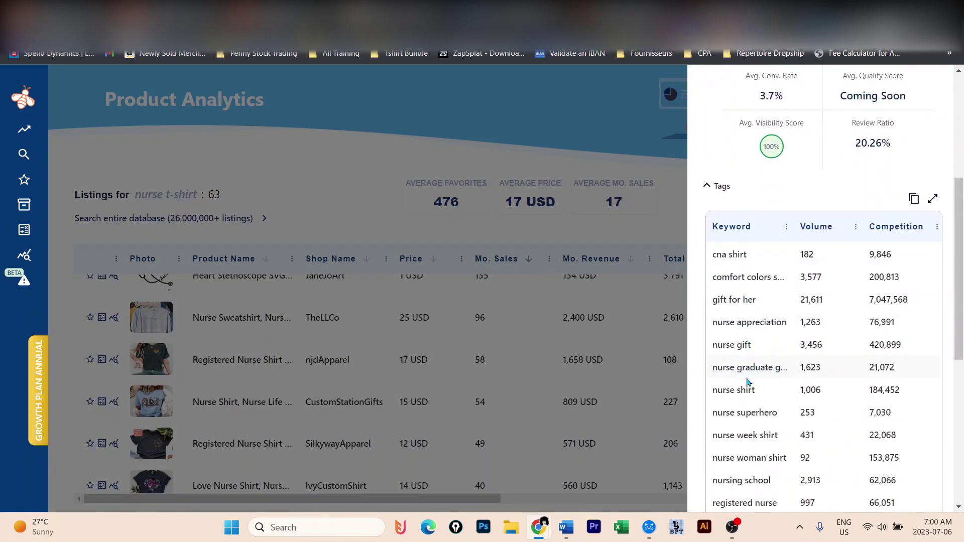
{"action": "scroll", "coordinate": [747, 383], "scroll_direction": "down", "scroll_amount": 3}
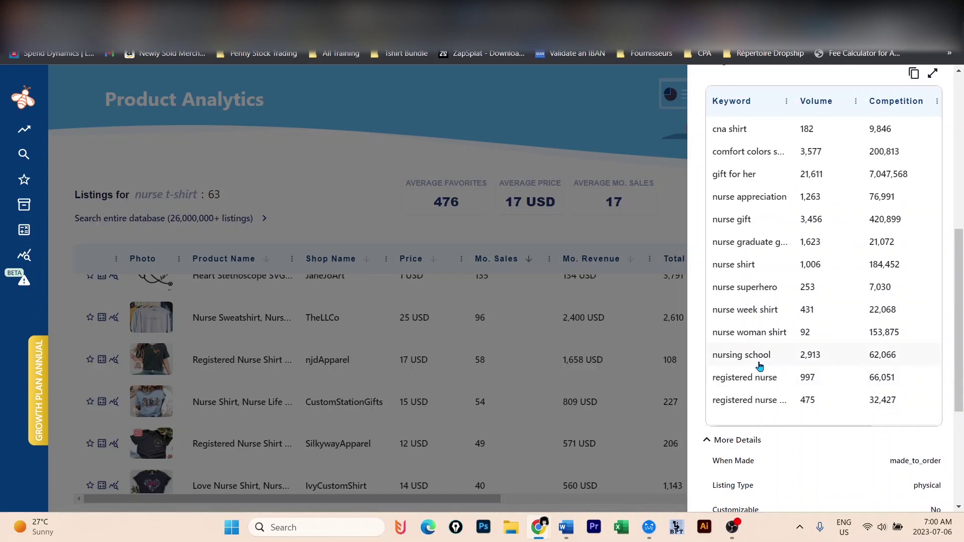
{"action": "left_click", "coordinate": [361, 162]}
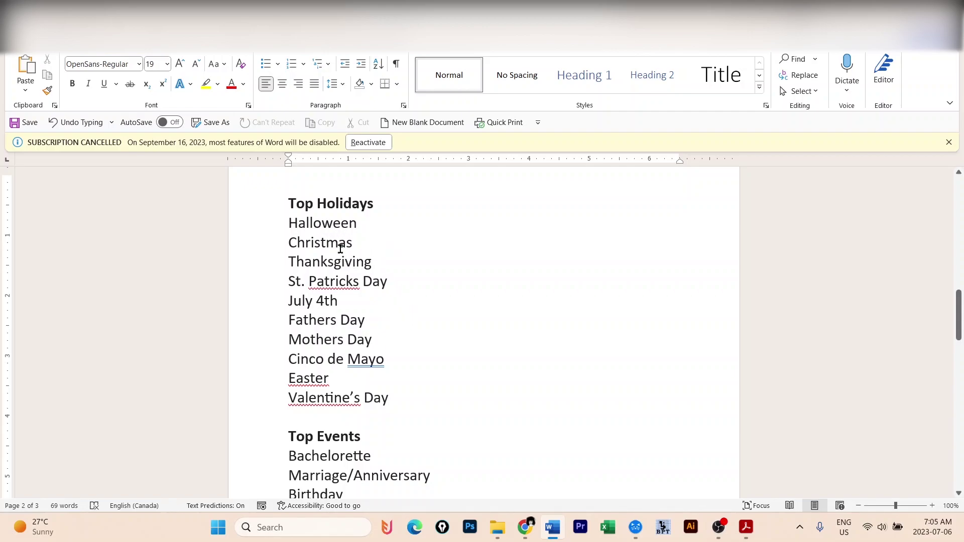
- Check the Top Themes list in the Word notes, then return to Etsy's search field
{"action": "key", "text": "alt+Tab"}
{"action": "left_click", "coordinate": [217, 89]}
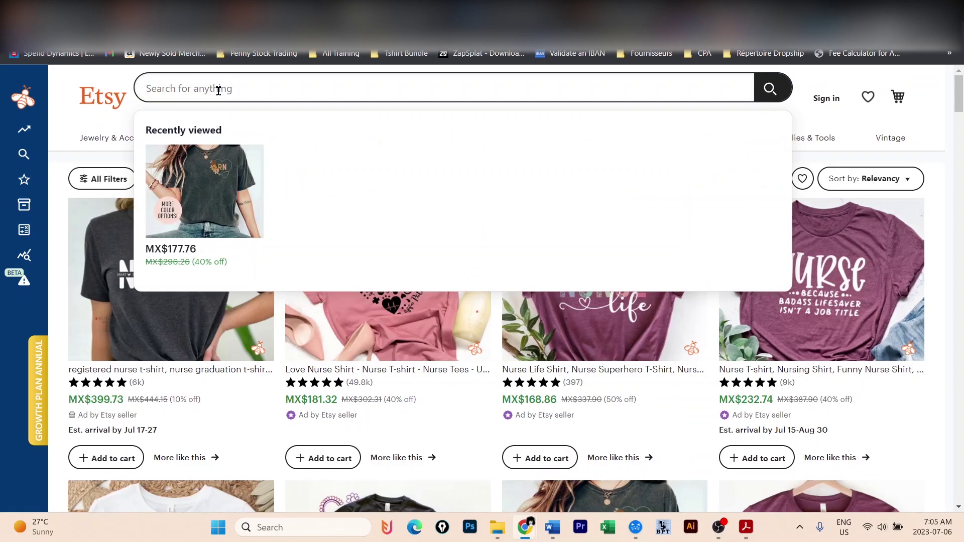
{"action": "key", "text": "alt+Tab"}
{"action": "scroll", "coordinate": [452, 394], "scroll_direction": "up", "scroll_amount": 4}
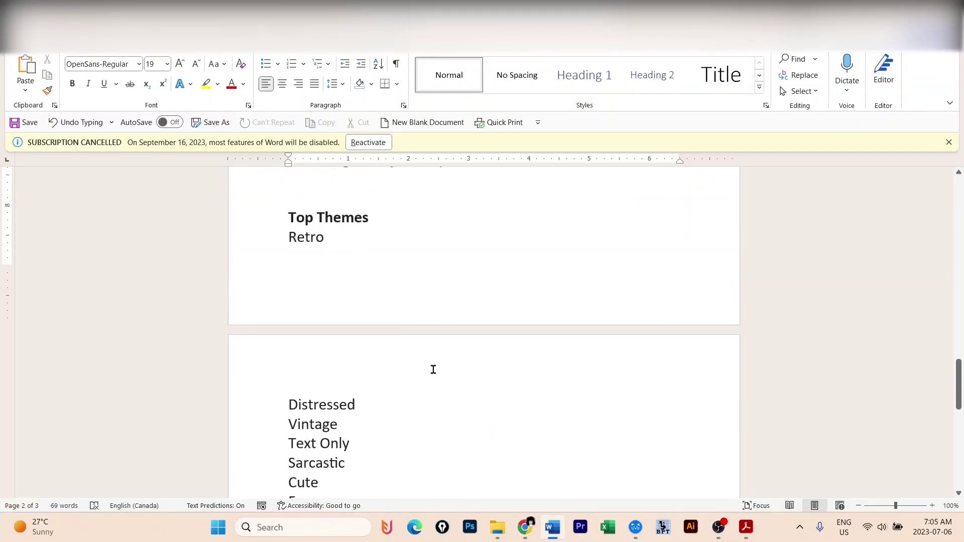
{"action": "scroll", "coordinate": [433, 368], "scroll_direction": "down", "scroll_amount": 1}
{"action": "key", "text": "alt+Tab"}
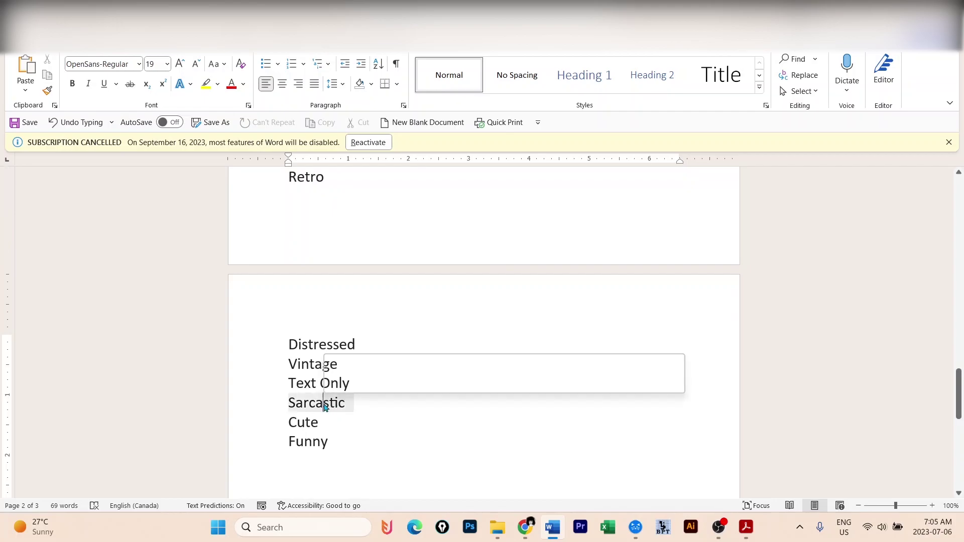
- Search Etsy for 'Sarcastic tshirt' (91,171 results) and bring up EverBee's sidebar
{"action": "type", "text": "Sarcastic"}
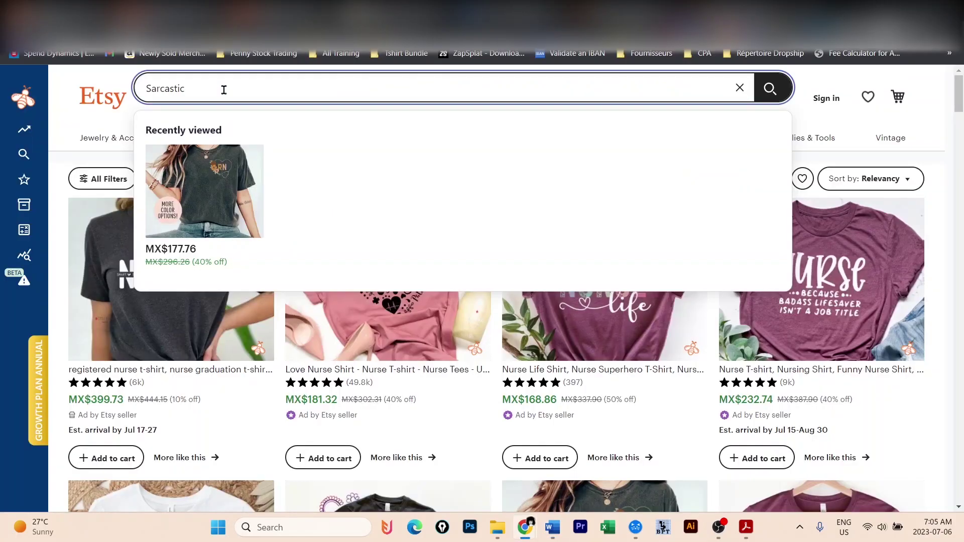
{"action": "type", "text": " ts"}
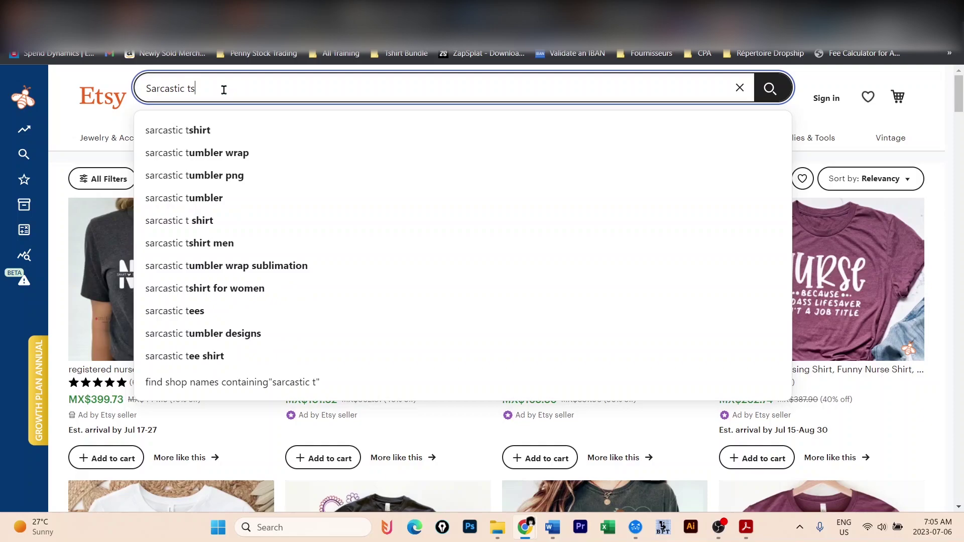
{"action": "type", "text": "hirt"}
{"action": "key", "text": "Return"}
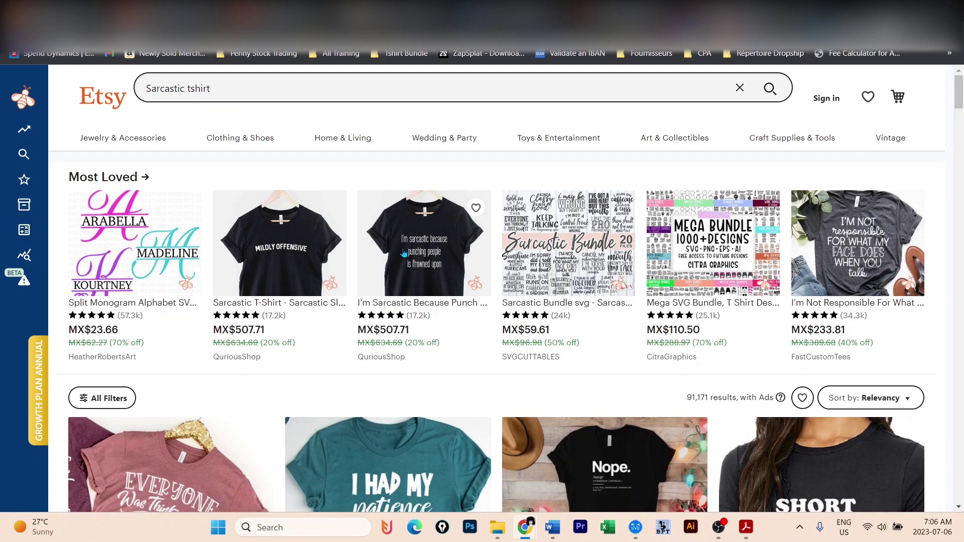
{"action": "mouse_move", "coordinate": [61, 135]}
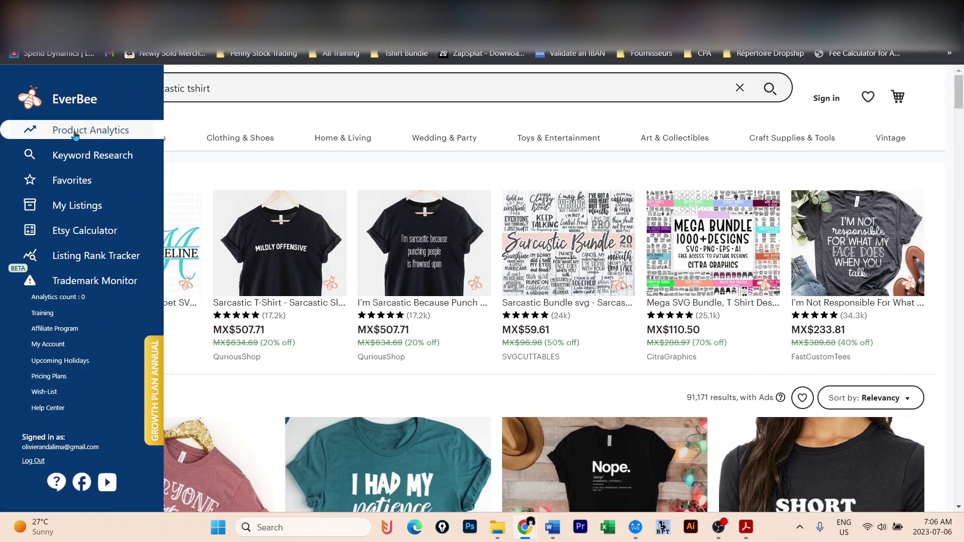
- Open Product Analytics for the 70 Sarcastic tshirt listings and sort them by monthly sales, highest first
{"action": "left_click", "coordinate": [84, 132]}
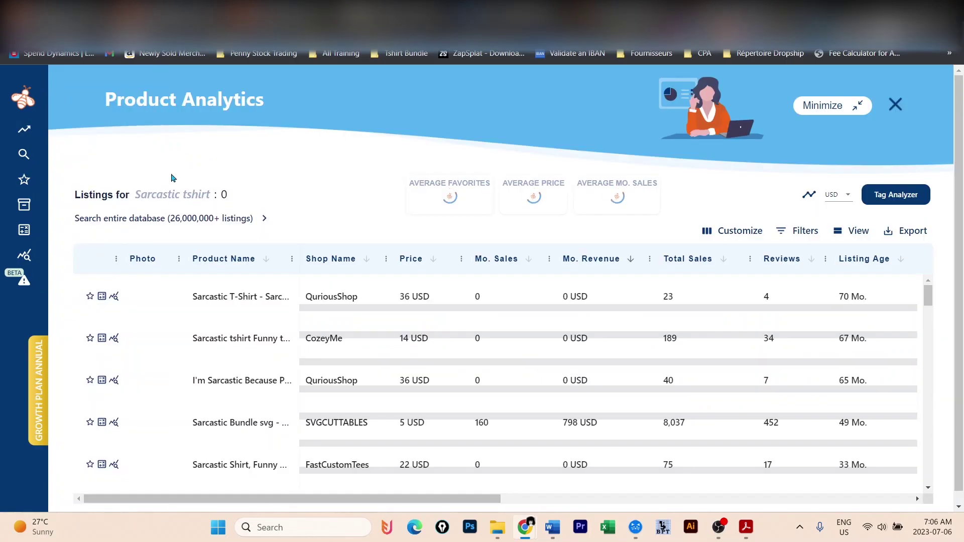
{"action": "left_click", "coordinate": [530, 264]}
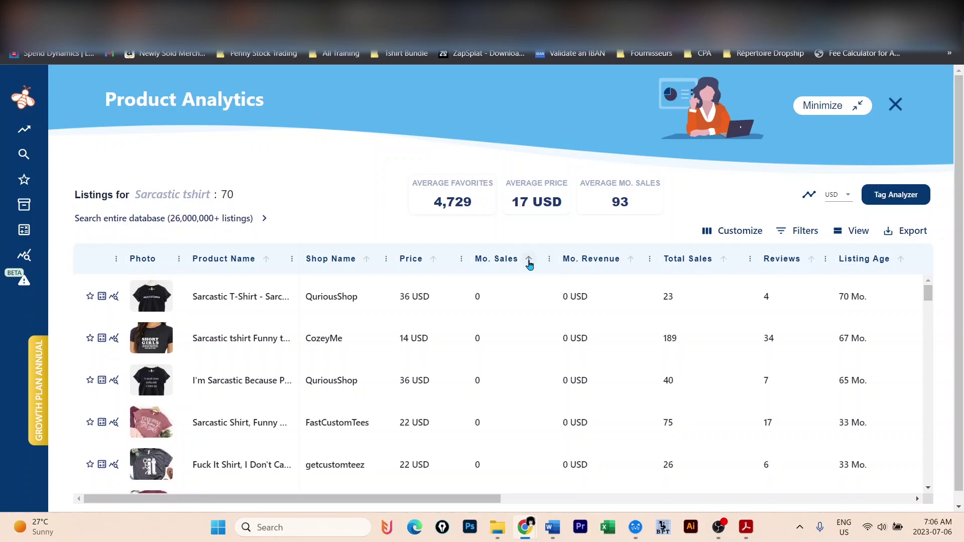
{"action": "left_click", "coordinate": [530, 263]}
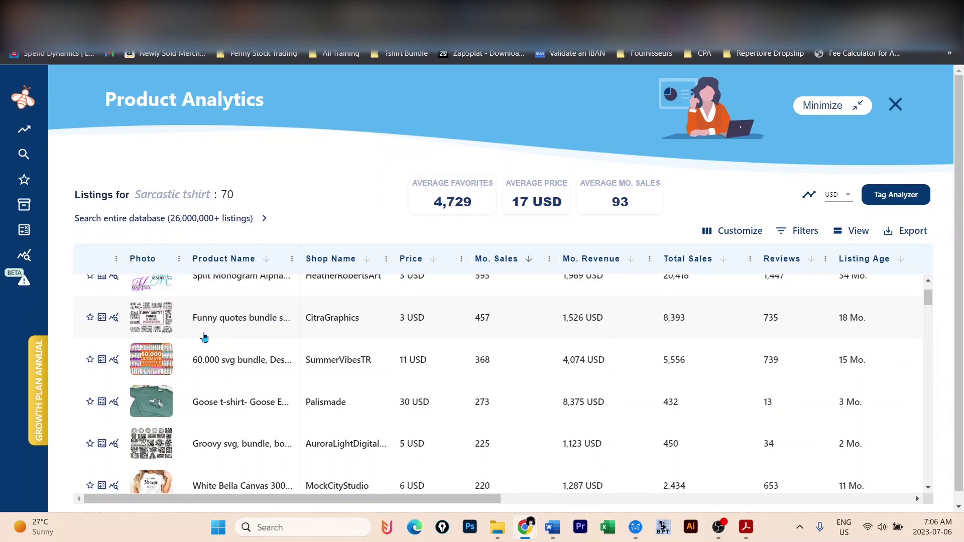
{"action": "scroll", "coordinate": [204, 337], "scroll_direction": "down", "scroll_amount": 2}
{"action": "mouse_move", "coordinate": [152, 341]}
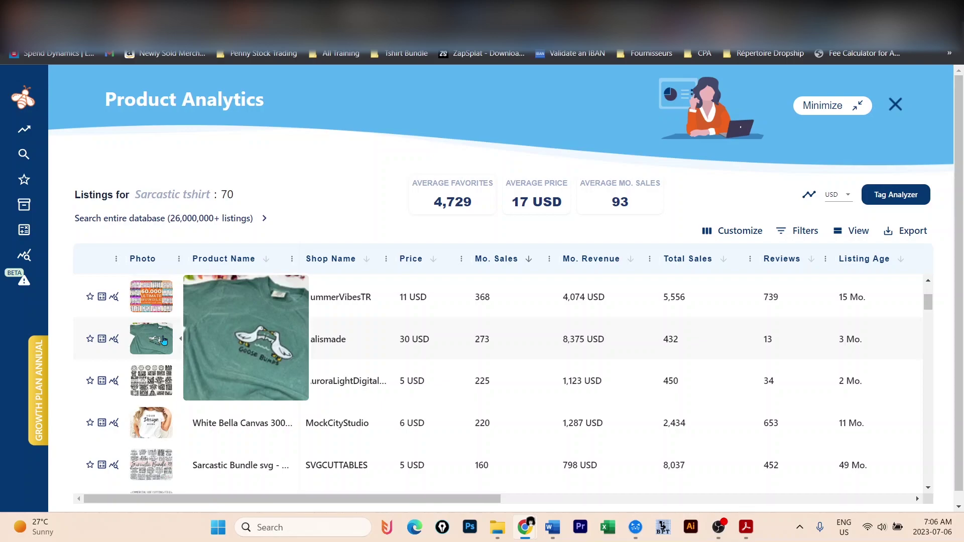
{"action": "left_click", "coordinate": [163, 340]}
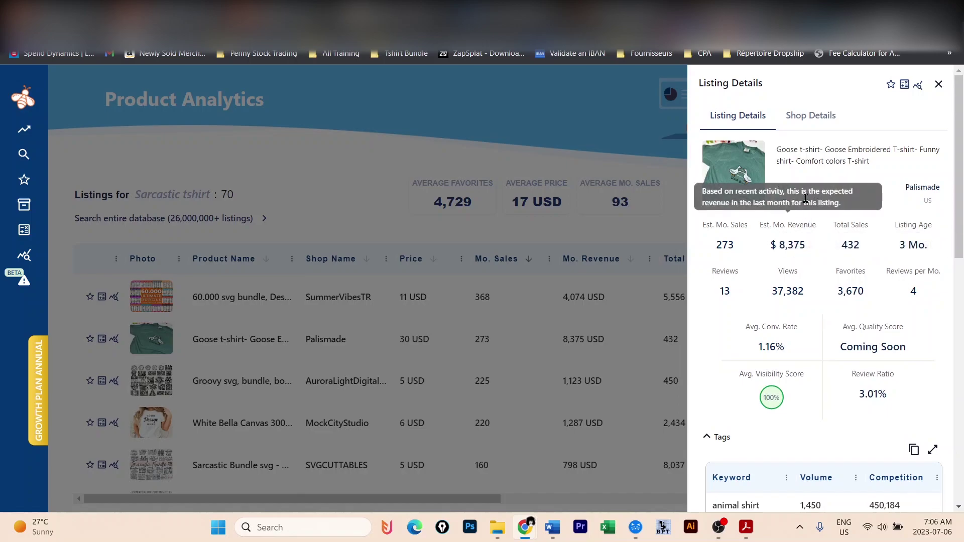
{"action": "scroll", "coordinate": [838, 351], "scroll_direction": "down", "scroll_amount": 5}
{"action": "scroll", "coordinate": [833, 370], "scroll_direction": "down", "scroll_amount": 1}
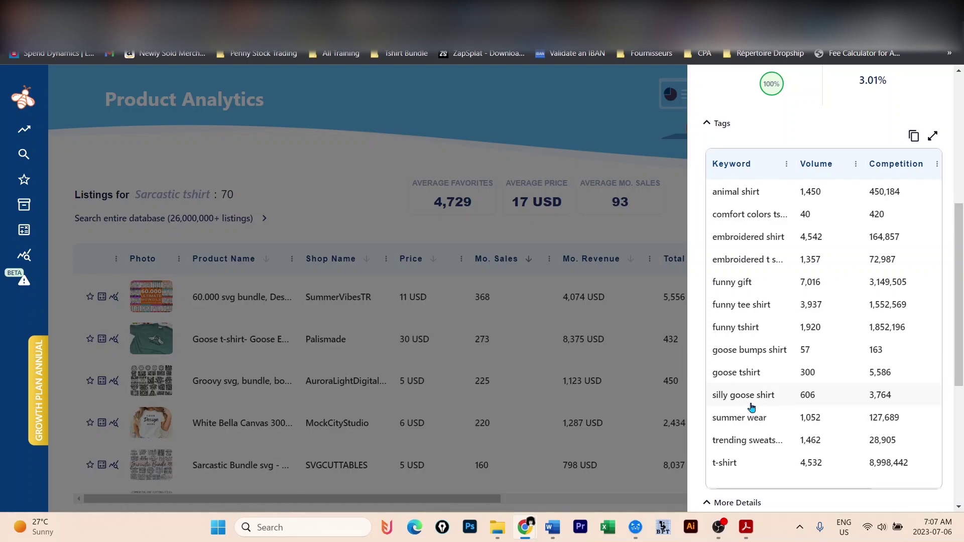
{"action": "left_click", "coordinate": [328, 162]}
{"action": "scroll", "coordinate": [312, 382], "scroll_direction": "down", "scroll_amount": 1}
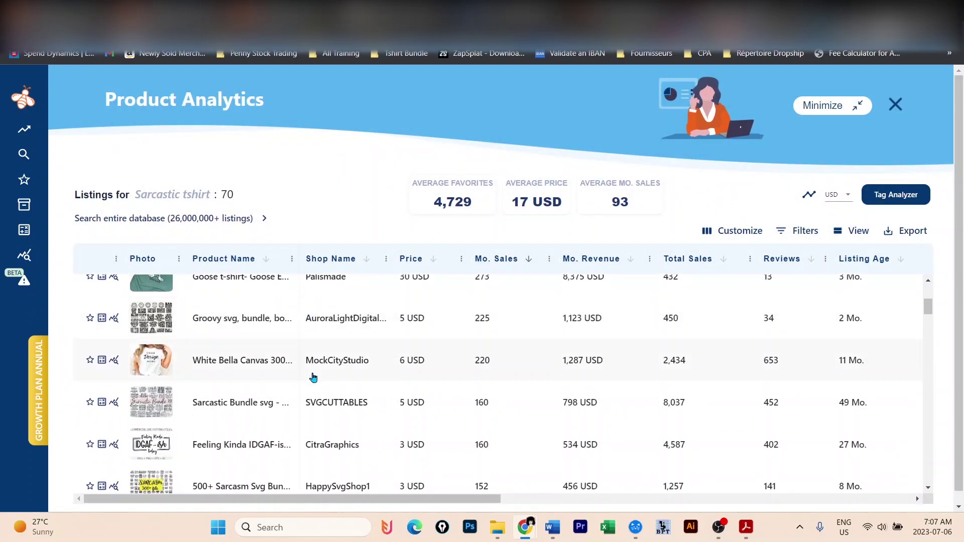
{"action": "scroll", "coordinate": [236, 394], "scroll_direction": "down", "scroll_amount": 2}
{"action": "mouse_move", "coordinate": [149, 380]}
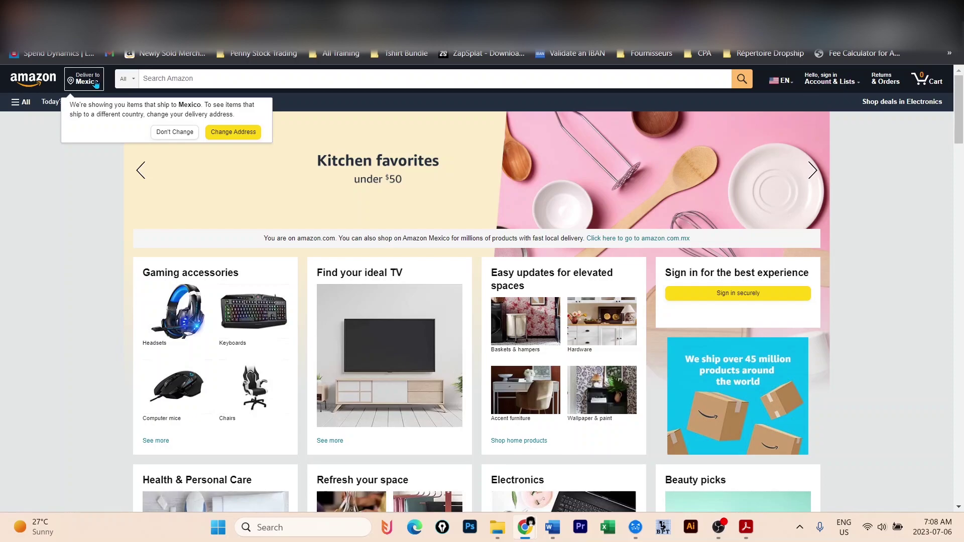
- Change Amazon's delivery location from Mexico to the New York zip code 10011
{"action": "left_click", "coordinate": [93, 82]}
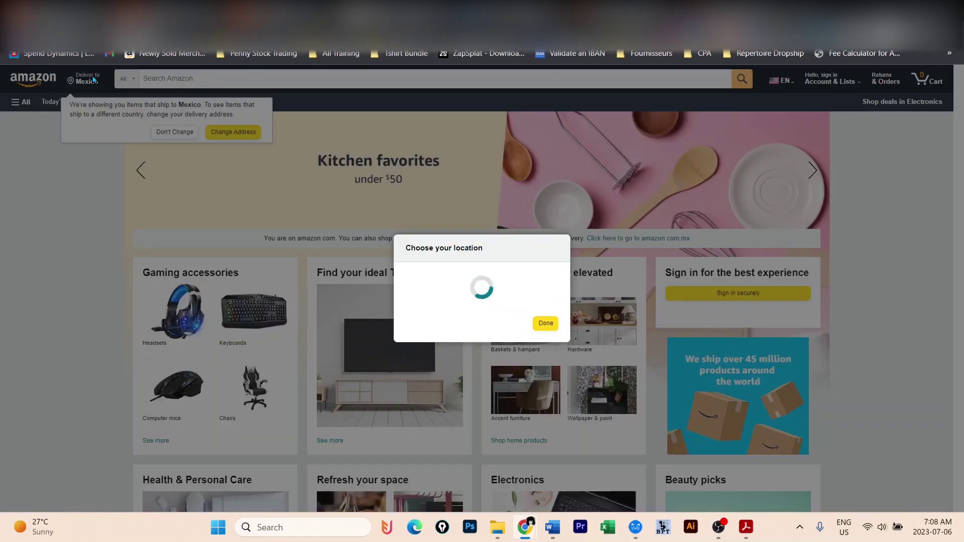
{"action": "left_click", "coordinate": [431, 298]}
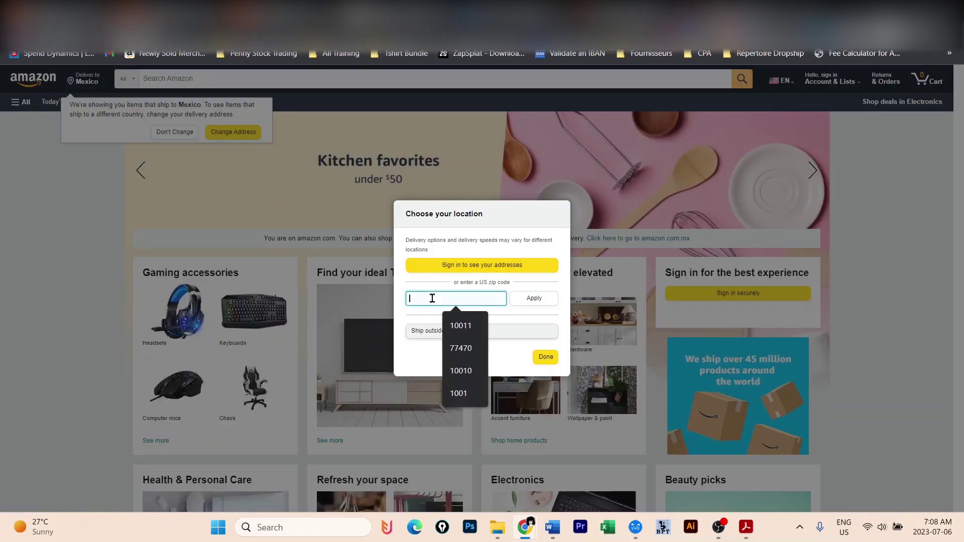
{"action": "left_click", "coordinate": [460, 325]}
{"action": "left_click", "coordinate": [533, 298]}
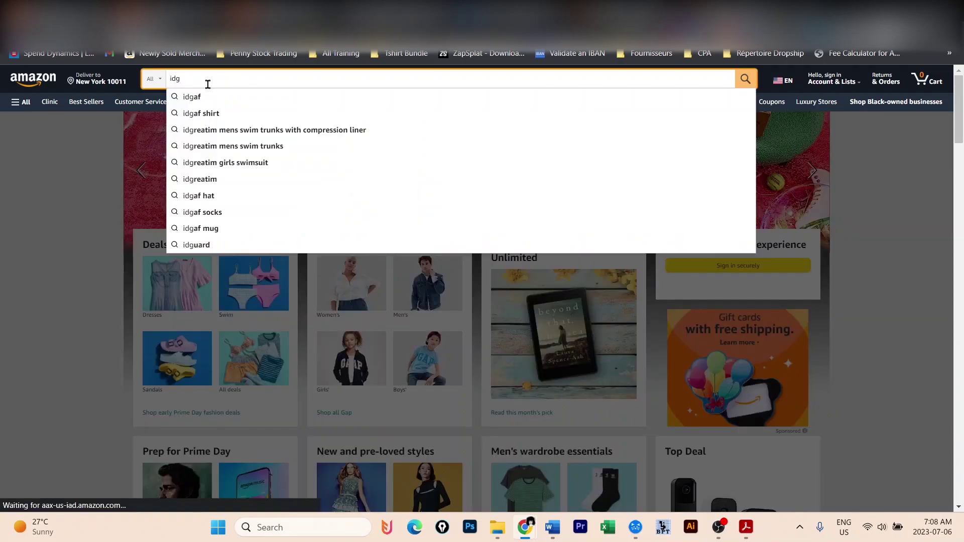
- Search Amazon for 'idgaf shirt' and browse the first results
{"action": "left_click", "coordinate": [211, 114]}
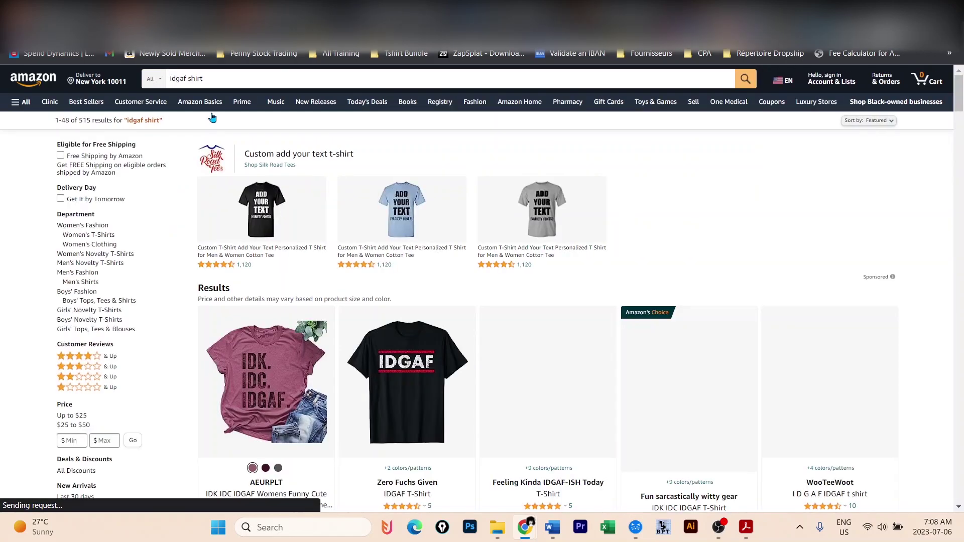
{"action": "scroll", "coordinate": [183, 323], "scroll_direction": "down", "scroll_amount": 1}
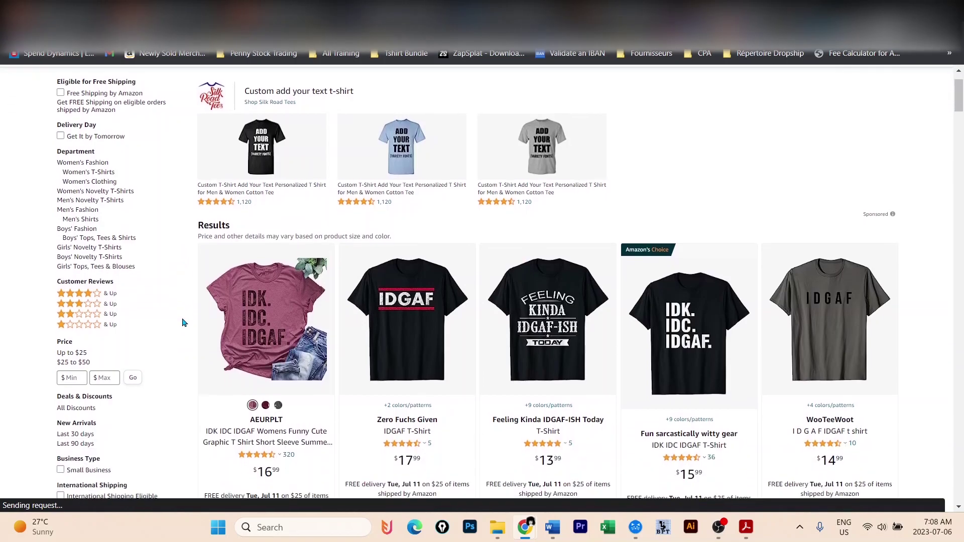
{"action": "scroll", "coordinate": [183, 322], "scroll_direction": "down", "scroll_amount": 2}
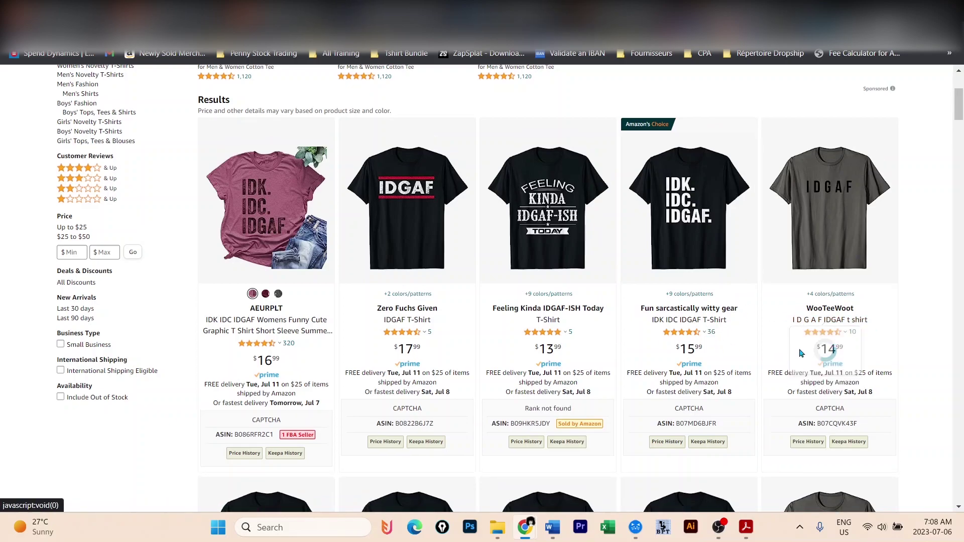
- Reload the 'idgaf shirt' results and scroll through them back to the top
{"action": "key", "text": "F5"}
{"action": "scroll", "coordinate": [506, 335], "scroll_direction": "down", "scroll_amount": 3}
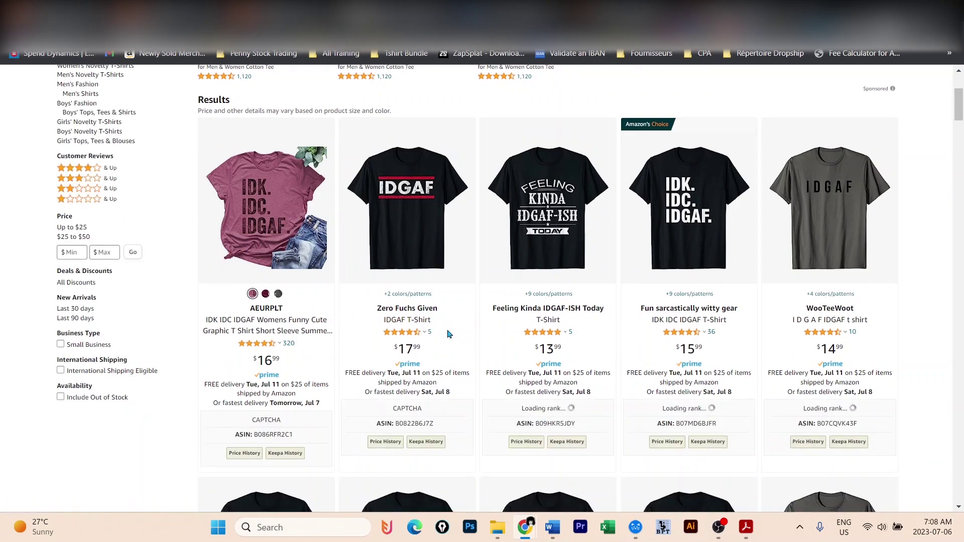
{"action": "scroll", "coordinate": [447, 332], "scroll_direction": "down", "scroll_amount": 2}
{"action": "scroll", "coordinate": [449, 329], "scroll_direction": "up", "scroll_amount": 4}
{"action": "scroll", "coordinate": [448, 329], "scroll_direction": "up", "scroll_amount": 1}
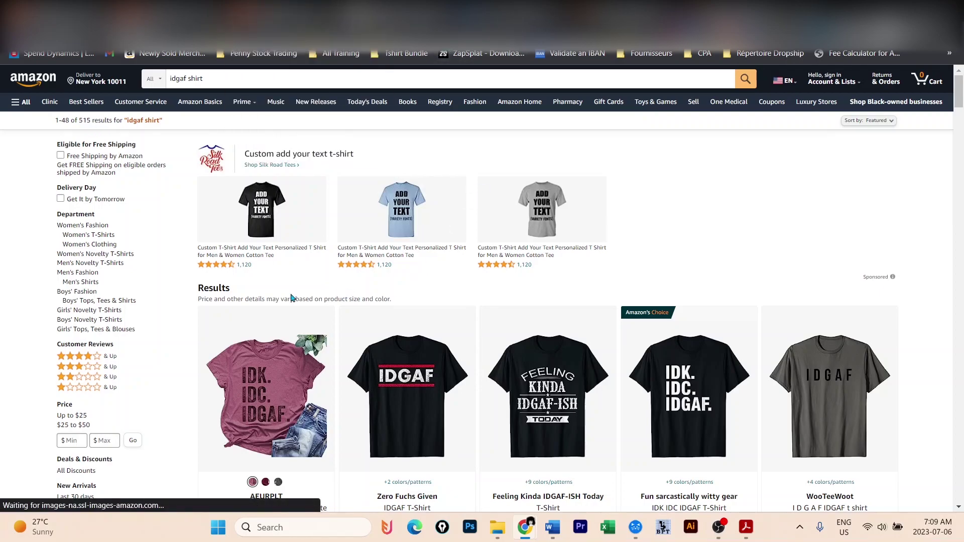
- Back in the Sarcastic tshirt analytics, review the Feeling Kinda IDGAF-ish listing's tag keyword stats
{"action": "left_click", "coordinate": [255, 356]}
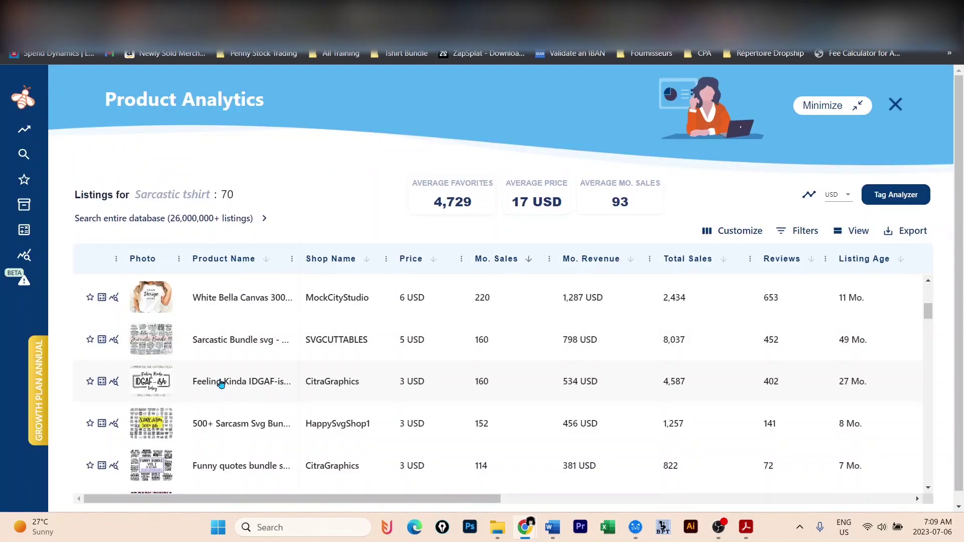
{"action": "left_click", "coordinate": [220, 383]}
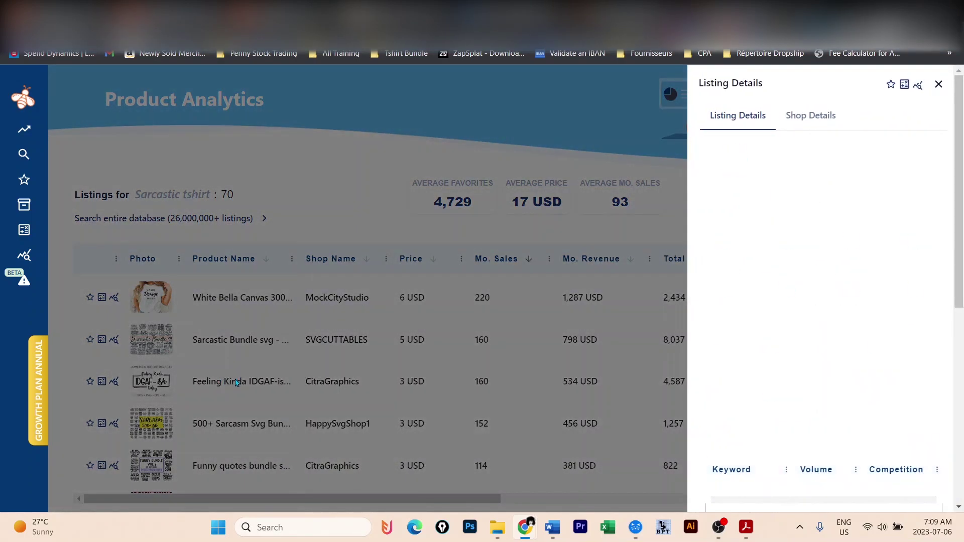
{"action": "scroll", "coordinate": [843, 327], "scroll_direction": "down", "scroll_amount": 7}
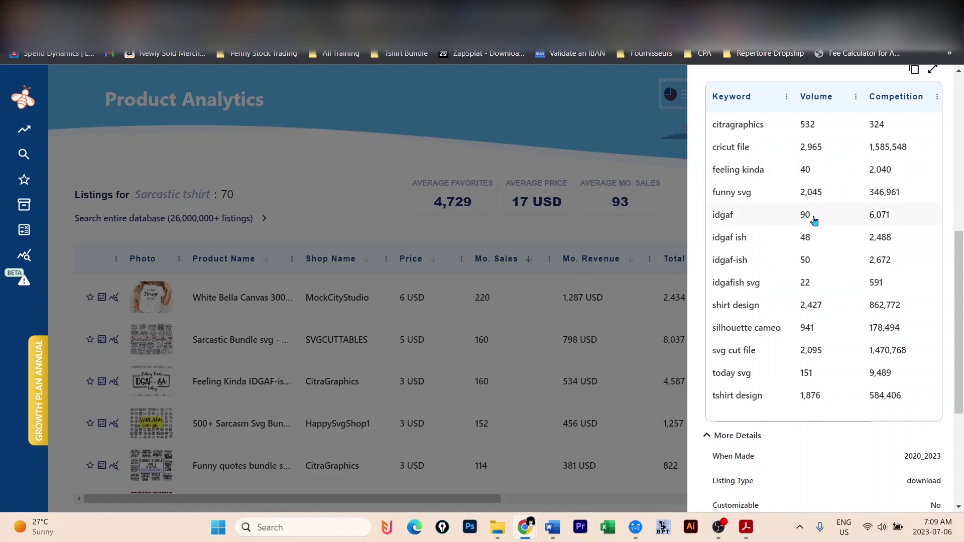
- Close the EverBee panels and search Etsy for just 'tshirt' instead of 'Sarcastic tshirt'
{"action": "left_click", "coordinate": [345, 170]}
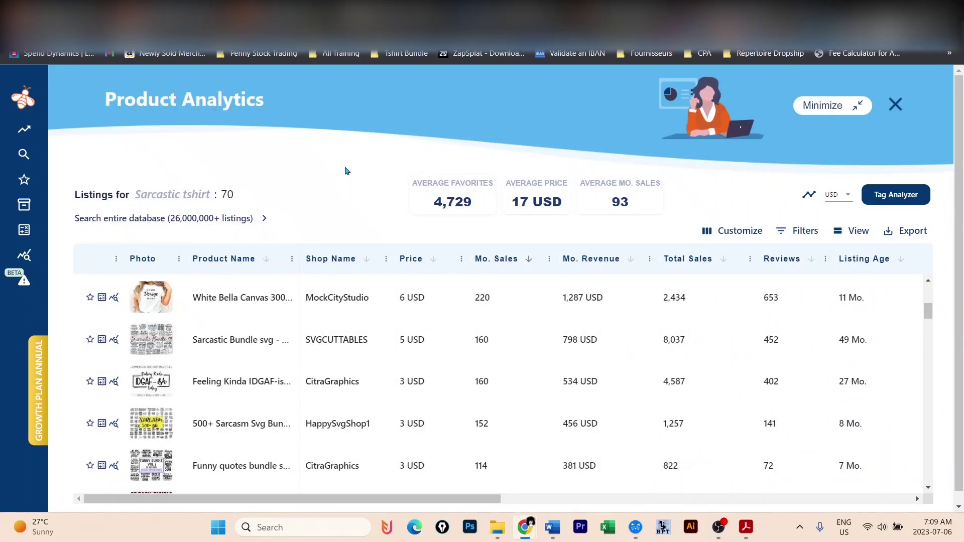
{"action": "key", "text": "Escape"}
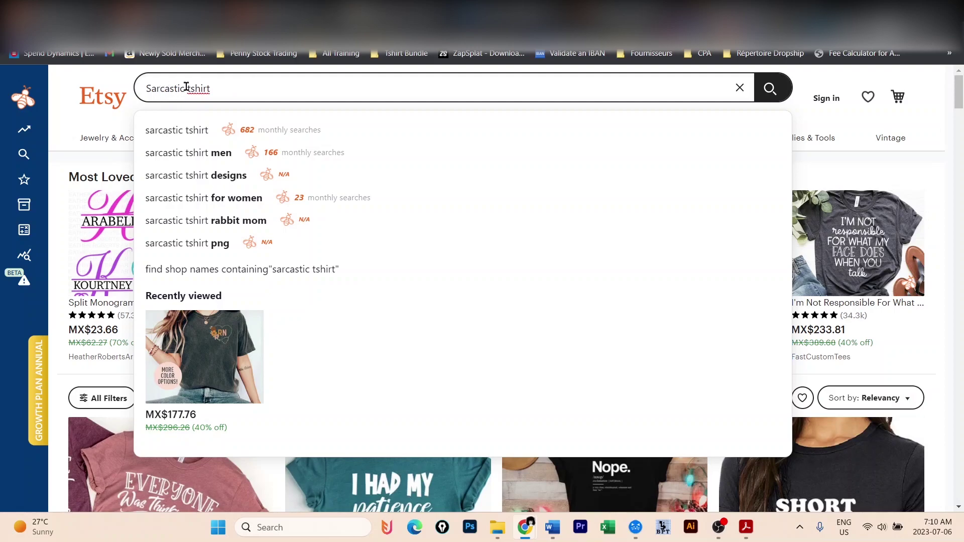
{"action": "left_click_drag", "start_coordinate": [186, 88], "coordinate": [143, 88]}
{"action": "key", "text": "BackSpace"}
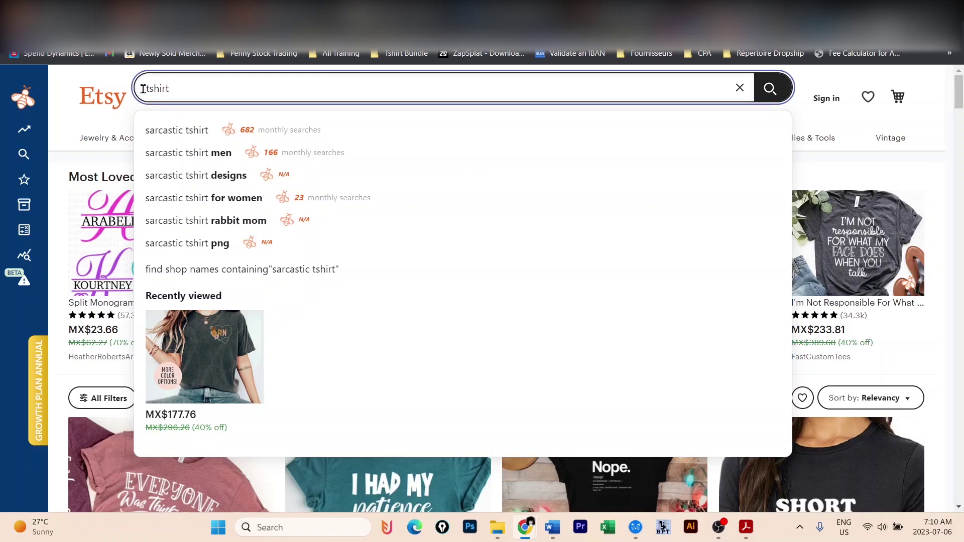
{"action": "key", "text": "Return"}
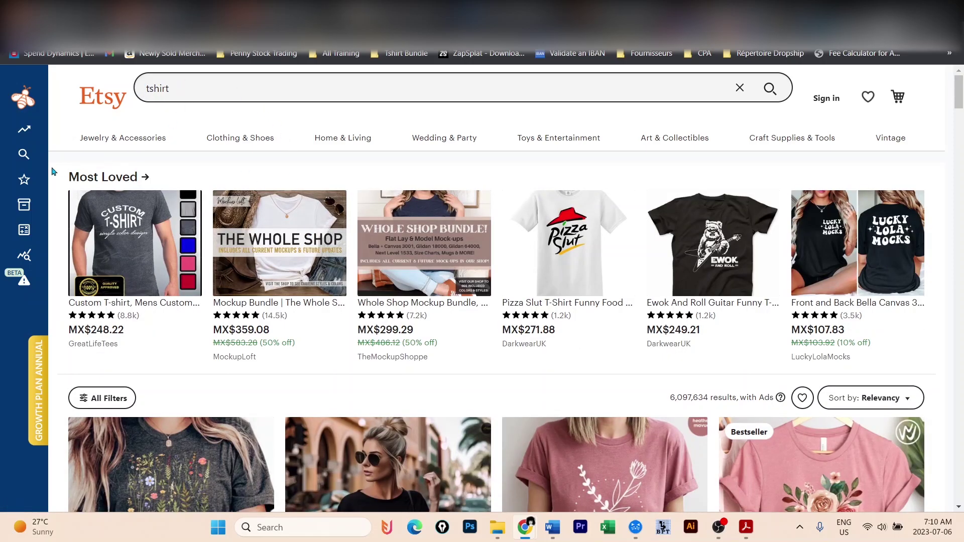
{"action": "mouse_move", "coordinate": [22, 179]}
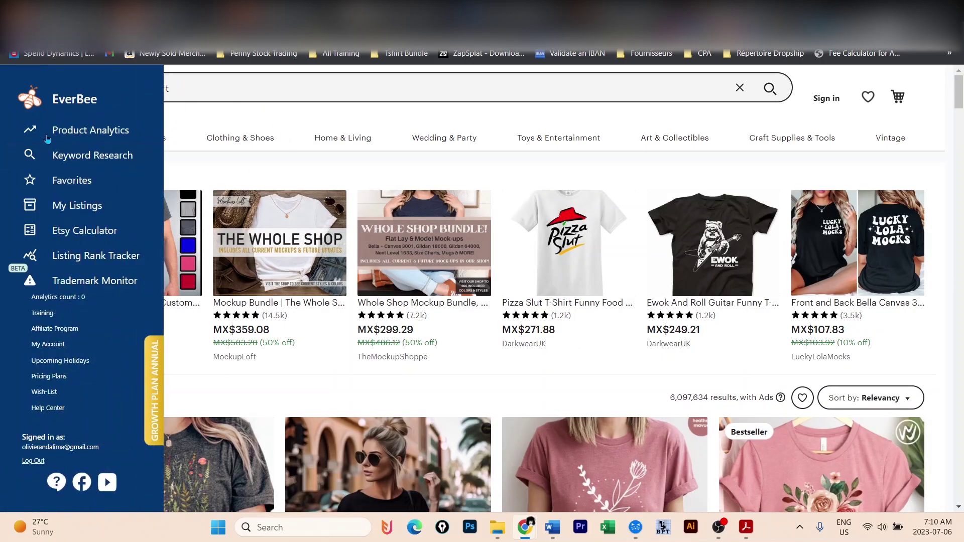
- Open Product Analytics for the 13 tshirt listings, sort by monthly sales descending, and scroll through them
{"action": "left_click", "coordinate": [89, 131]}
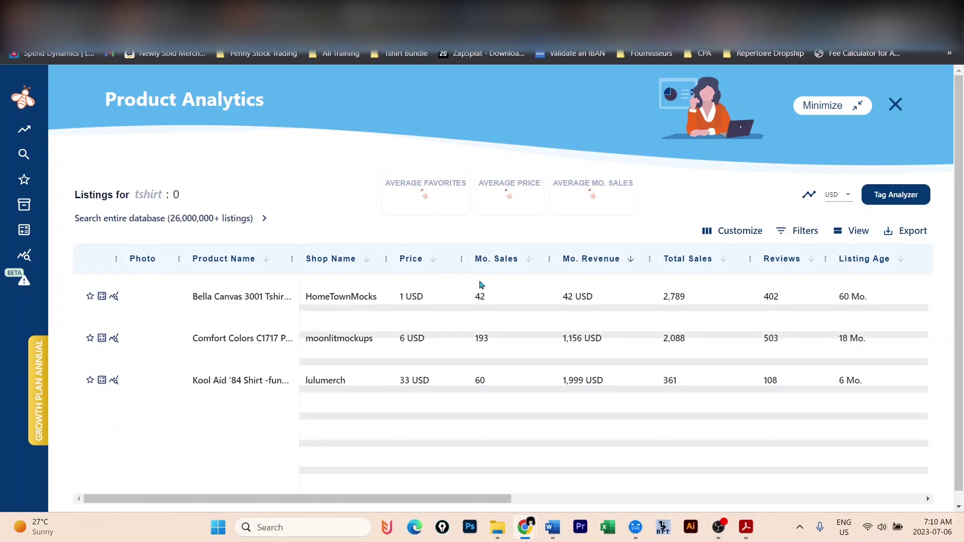
{"action": "left_click", "coordinate": [529, 261]}
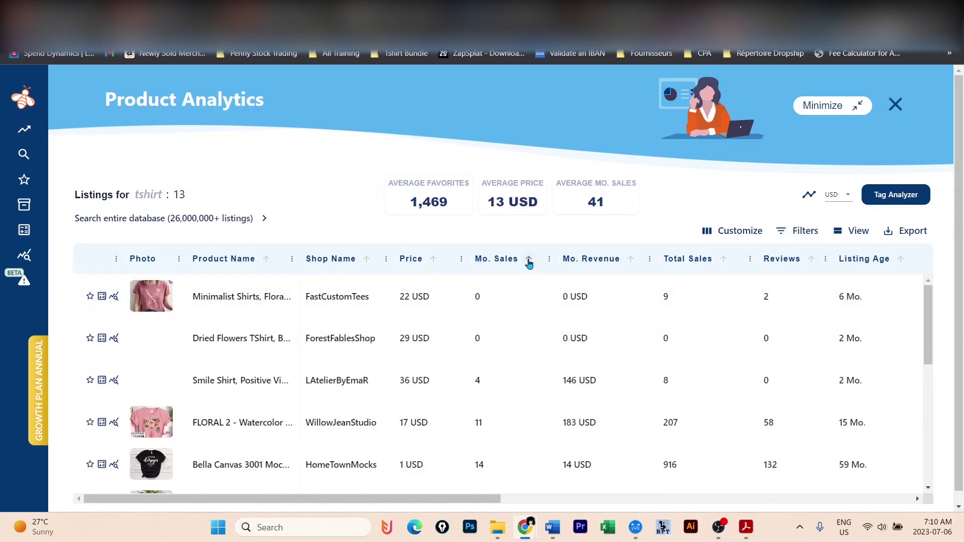
{"action": "left_click", "coordinate": [528, 261]}
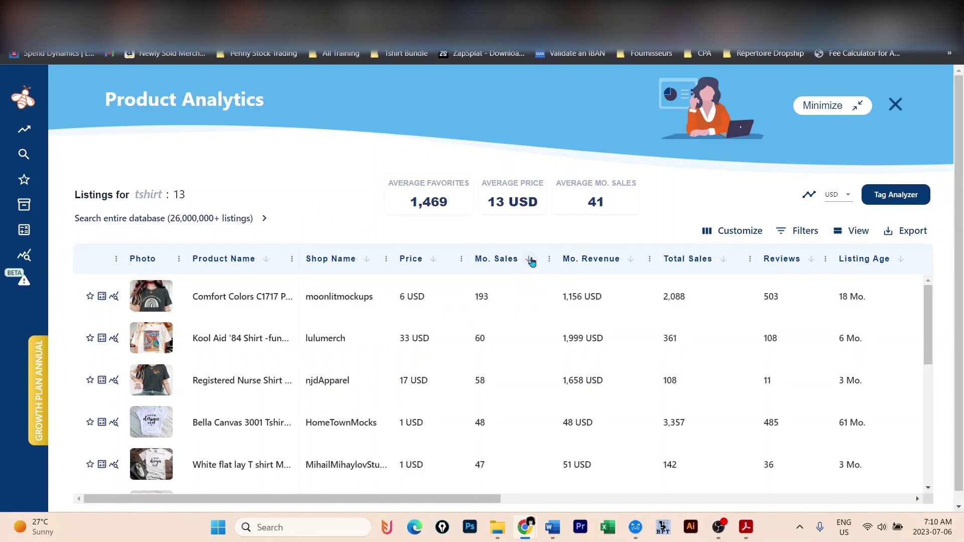
{"action": "mouse_move", "coordinate": [156, 377]}
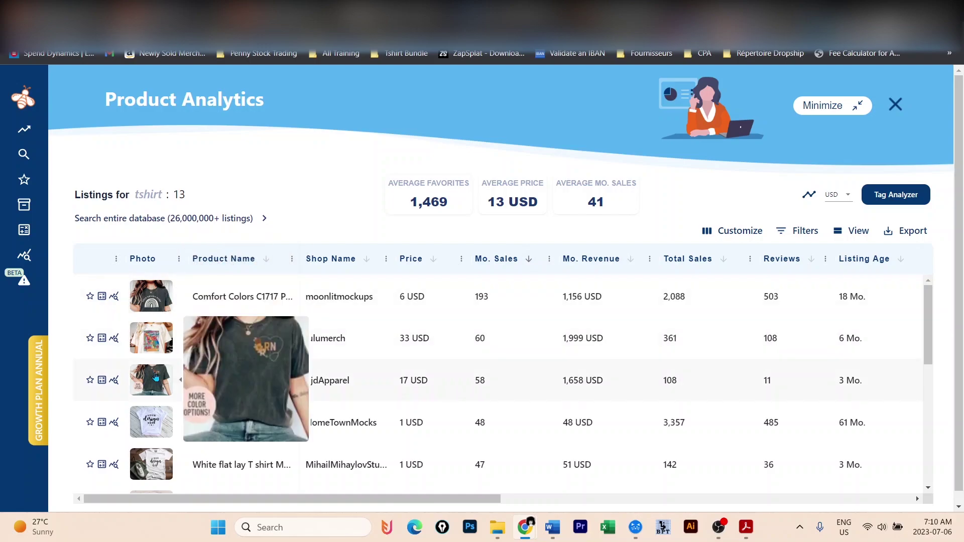
{"action": "scroll", "coordinate": [155, 377], "scroll_direction": "down", "scroll_amount": 1}
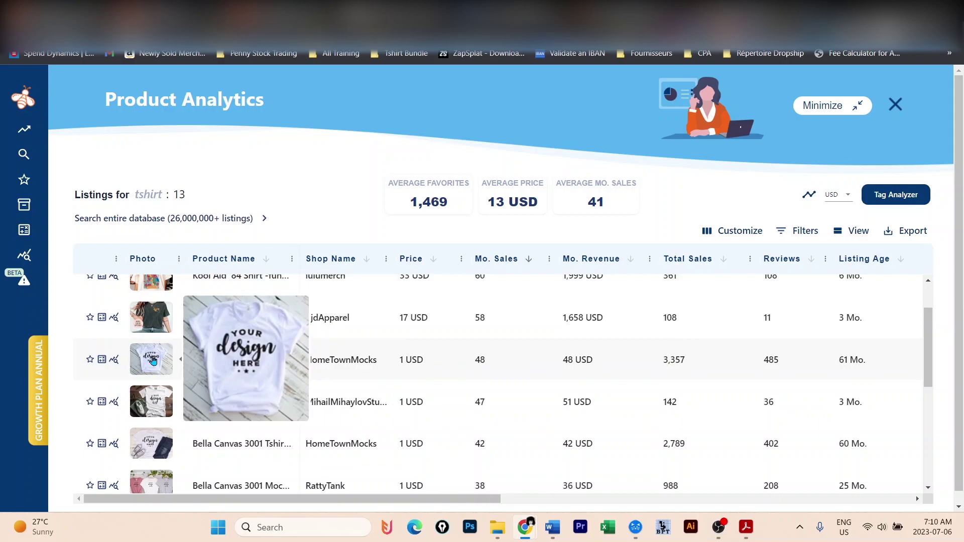
{"action": "scroll", "coordinate": [150, 398], "scroll_direction": "down", "scroll_amount": 2}
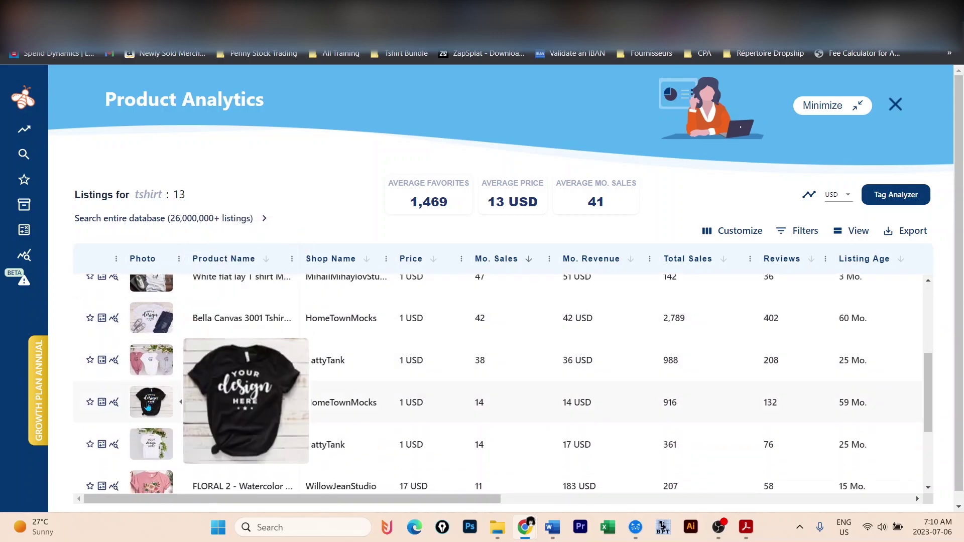
{"action": "scroll", "coordinate": [150, 380], "scroll_direction": "down", "scroll_amount": 1}
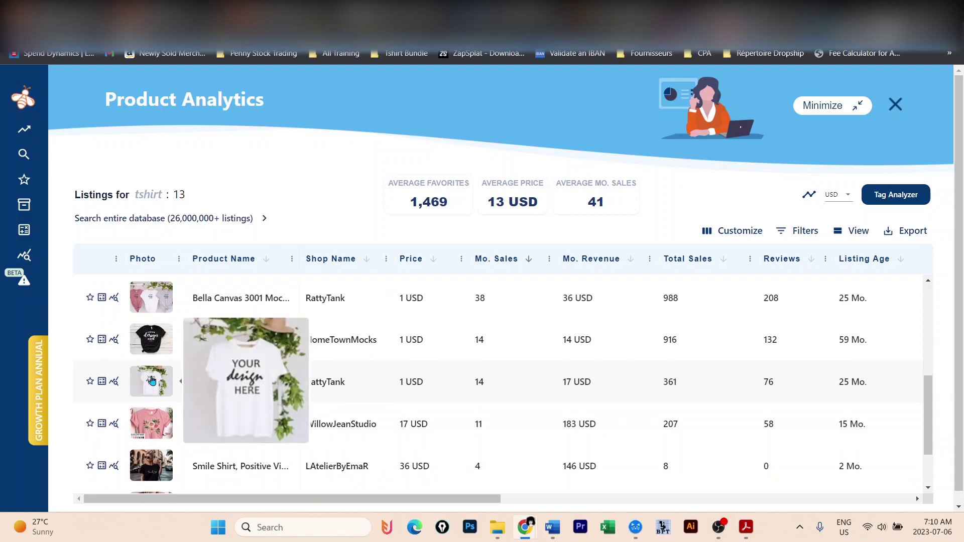
{"action": "scroll", "coordinate": [151, 380], "scroll_direction": "down", "scroll_amount": 1}
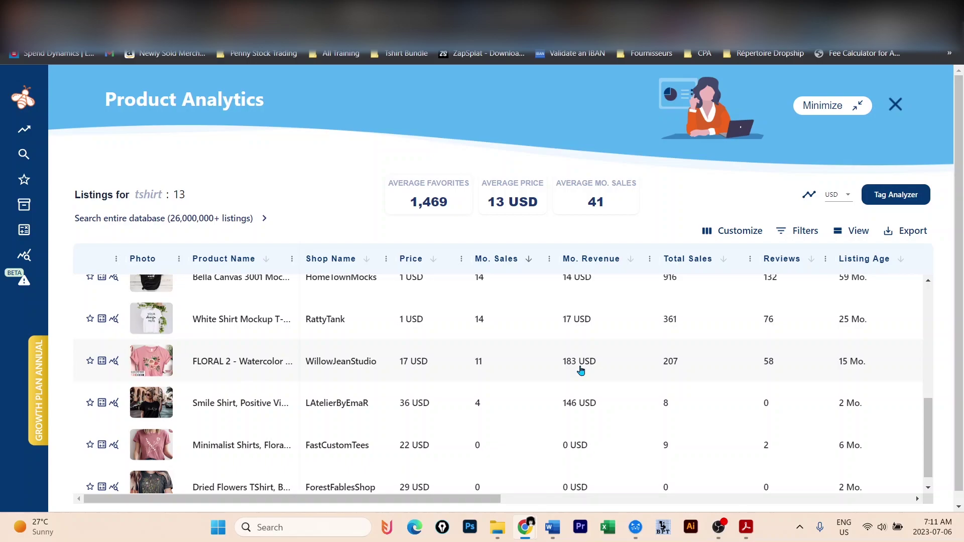
{"action": "key", "text": "alt+Tab"}
{"action": "scroll", "coordinate": [432, 329], "scroll_direction": "up", "scroll_amount": 5}
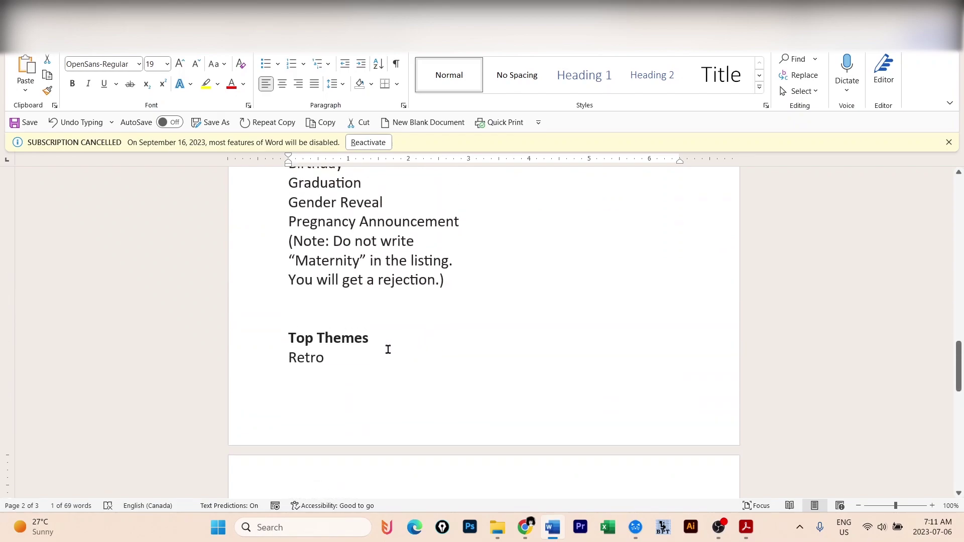
{"action": "scroll", "coordinate": [387, 348], "scroll_direction": "up", "scroll_amount": 4}
{"action": "scroll", "coordinate": [402, 312], "scroll_direction": "up", "scroll_amount": 7}
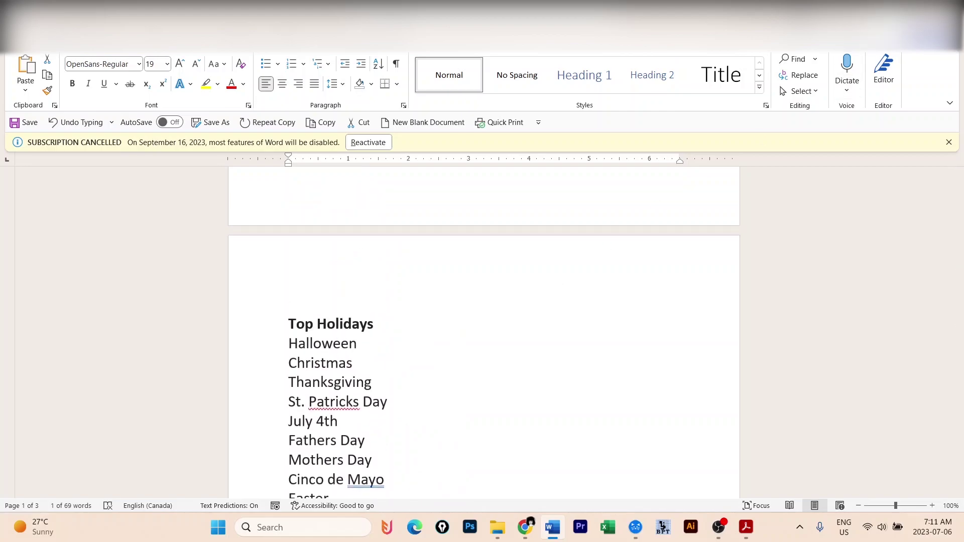
{"action": "key", "text": "alt+Tab"}
{"action": "scroll", "coordinate": [241, 413], "scroll_direction": "down", "scroll_amount": 1}
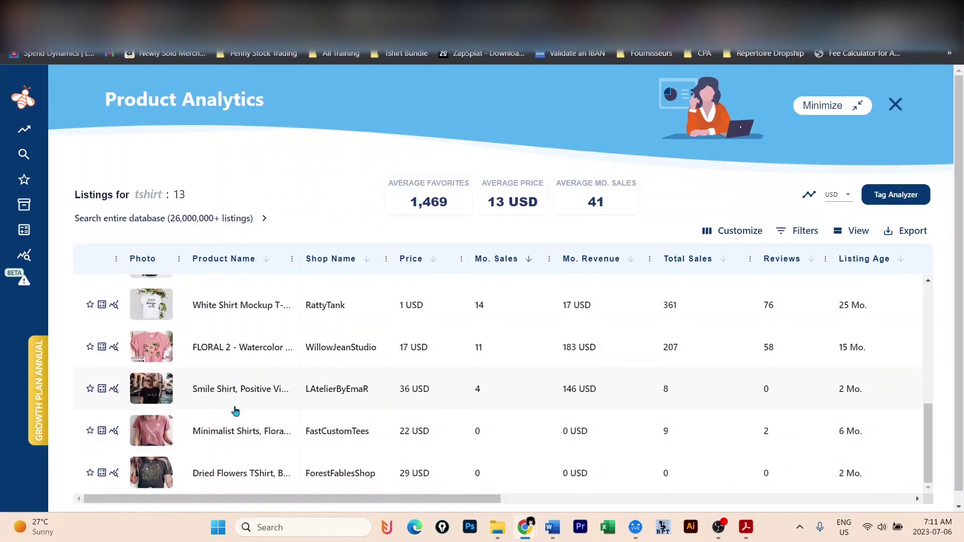
{"action": "scroll", "coordinate": [242, 415], "scroll_direction": "down", "scroll_amount": 1}
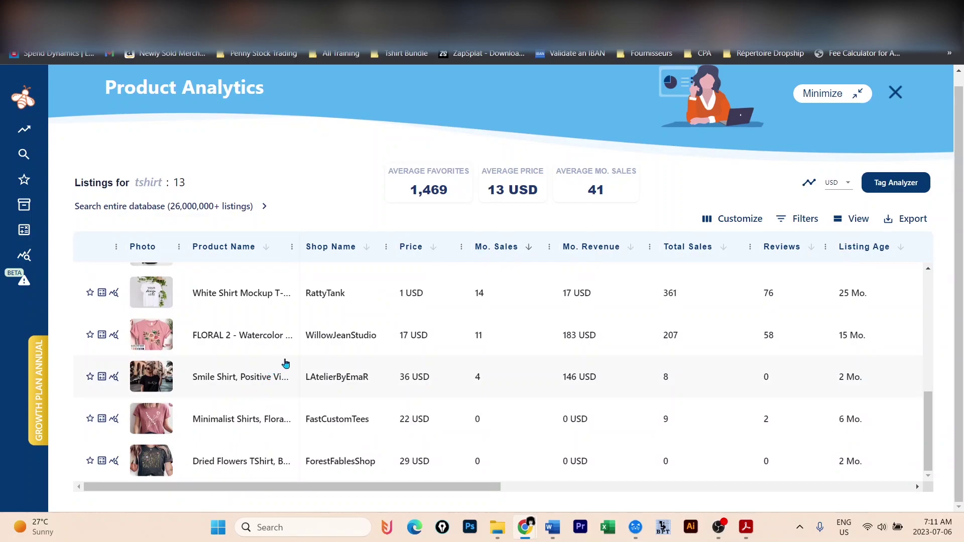